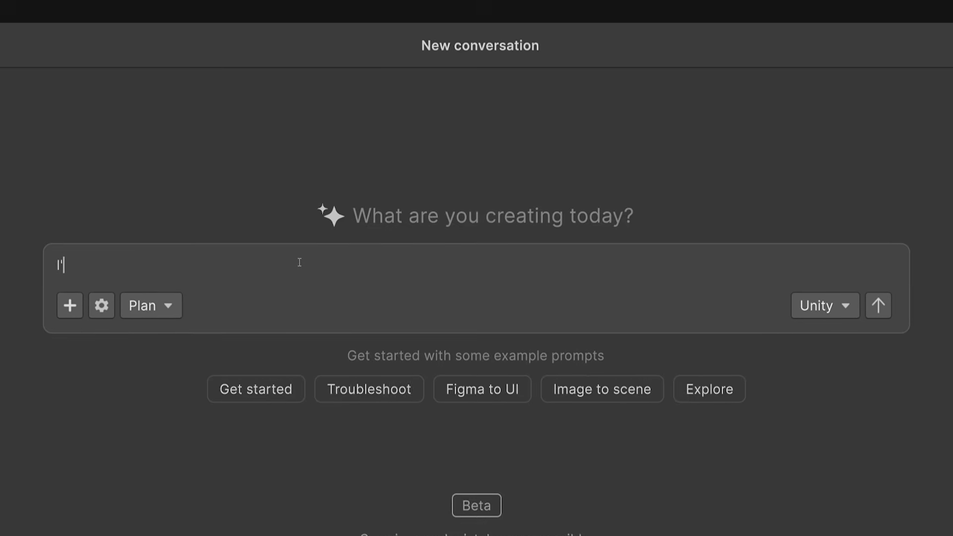
# Write an assistant prompt asking for help creating a diggable terrain system using the marching cubes algorithm.
pyautogui.write('d like you to help me create a diggable t')
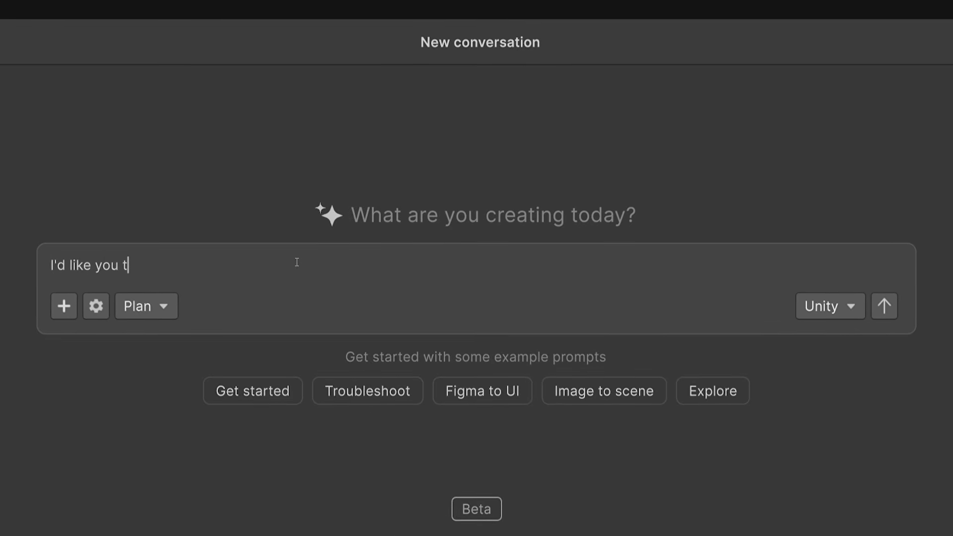
pyautogui.write('errain system using the marching cubes al')
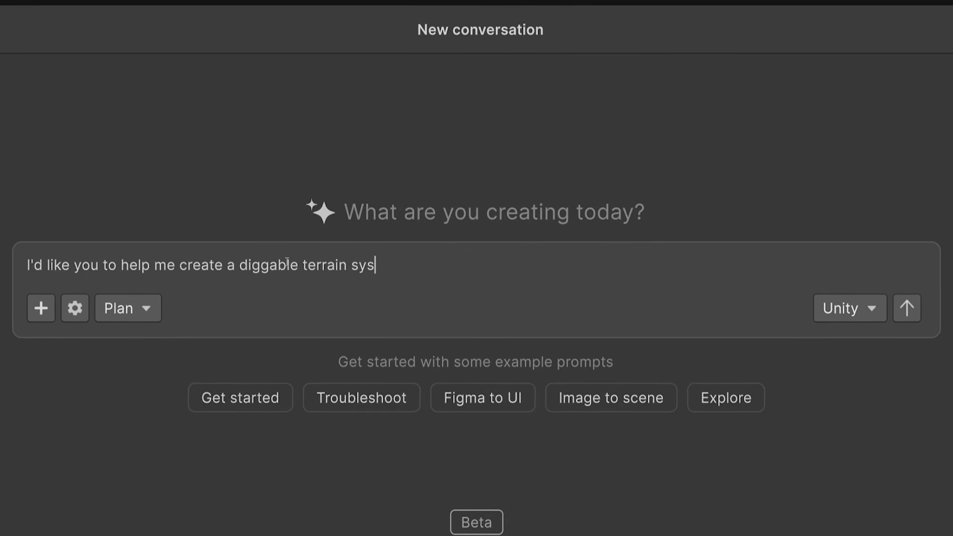
pyautogui.write('gorithm')
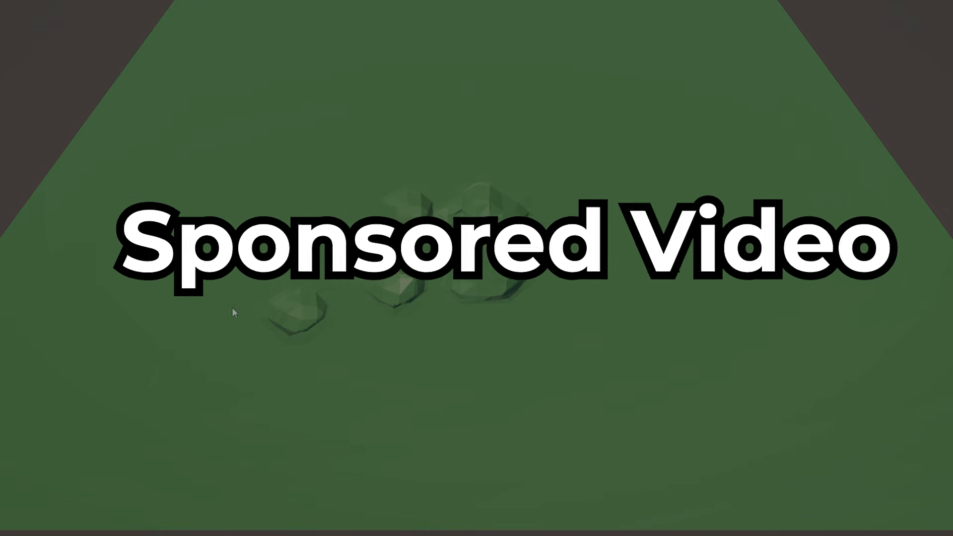
pyautogui.moveTo(234, 311)
pyautogui.mouseDown()
pyautogui.moveTo(478, 310)
pyautogui.moveTo(302, 338)
pyautogui.moveTo(299, 299)
pyautogui.mouseUp()
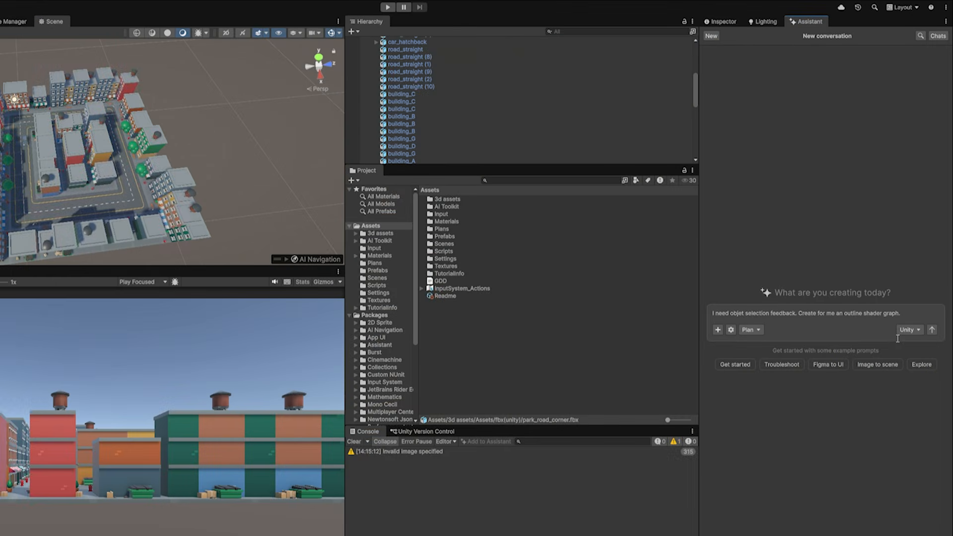
# Send the assistant the prompt requesting an outline shader graph for object selection feedback.
pyautogui.moveTo(910, 313); pyautogui.dragTo(719, 314)
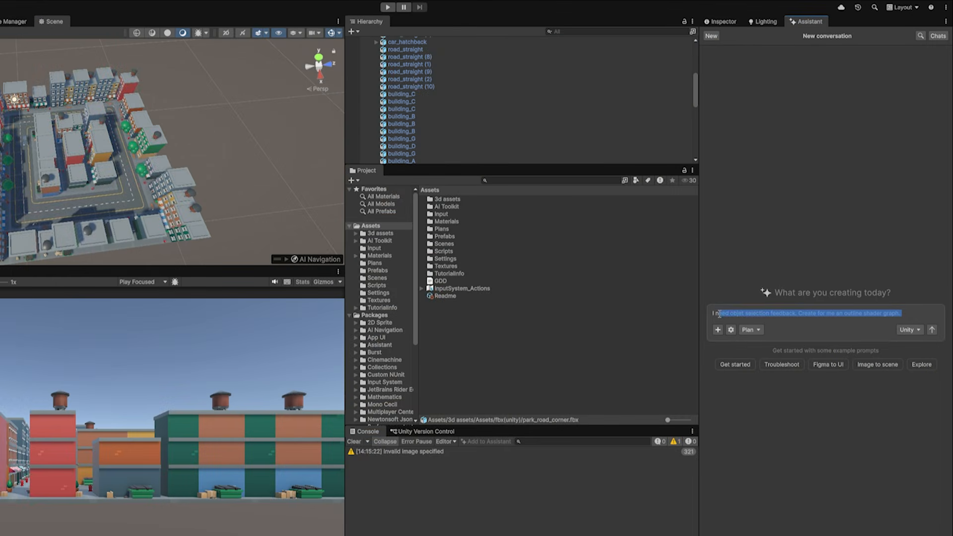
pyautogui.click(873, 410)
pyautogui.click(932, 330)
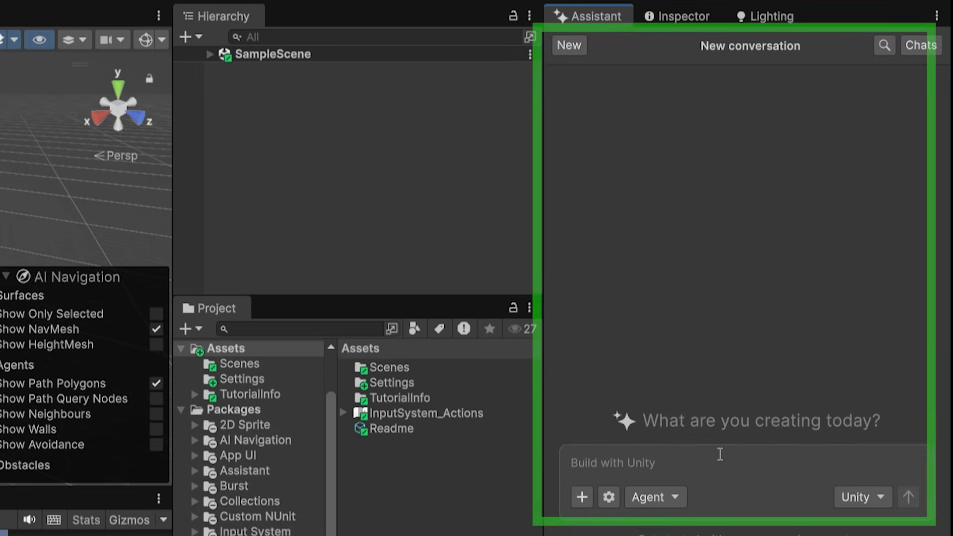
# Switch the new assistant conversation from Agent mode to Ask mode.
pyautogui.click(719, 454)
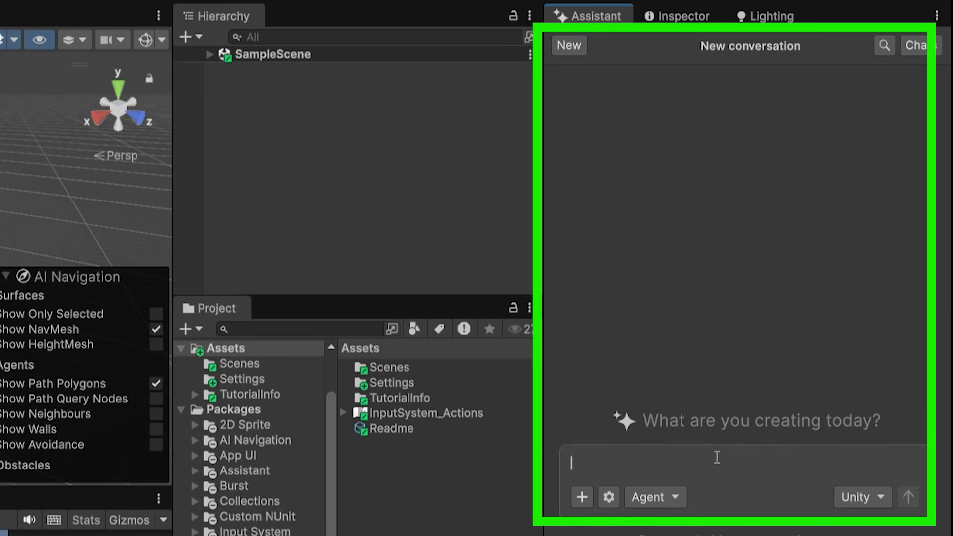
pyautogui.click(671, 493)
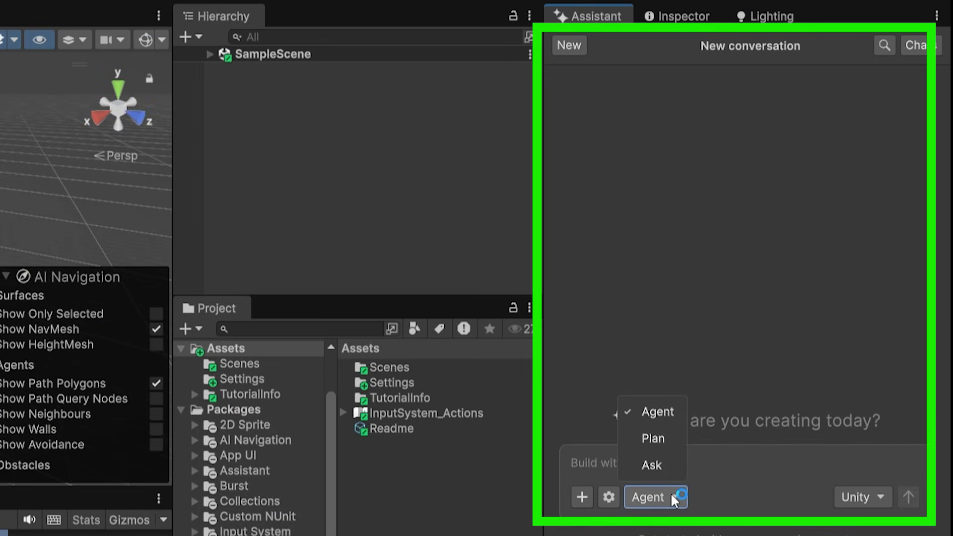
pyautogui.click(663, 465)
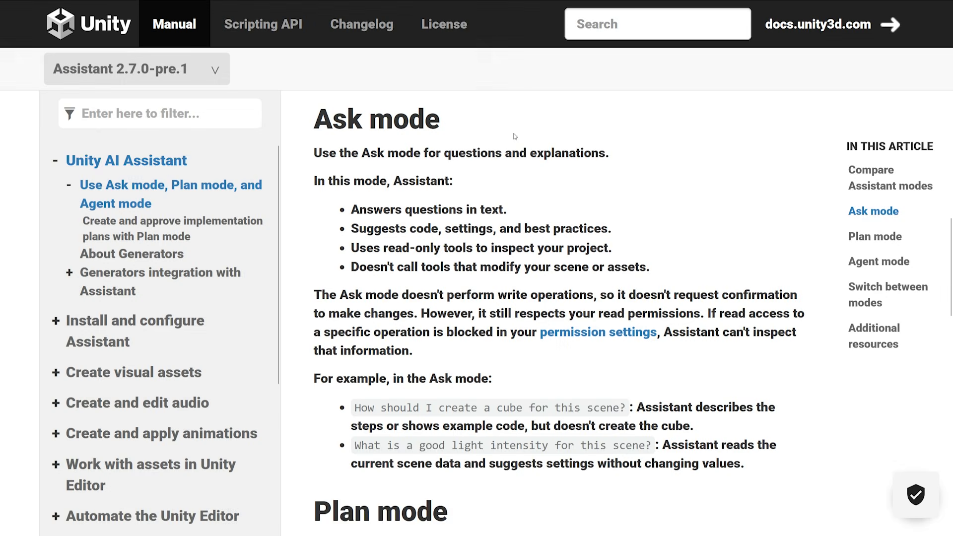
# Read the Ask mode section of the Unity AI Assistant manual.
pyautogui.moveTo(440, 120); pyautogui.dragTo(314, 119)
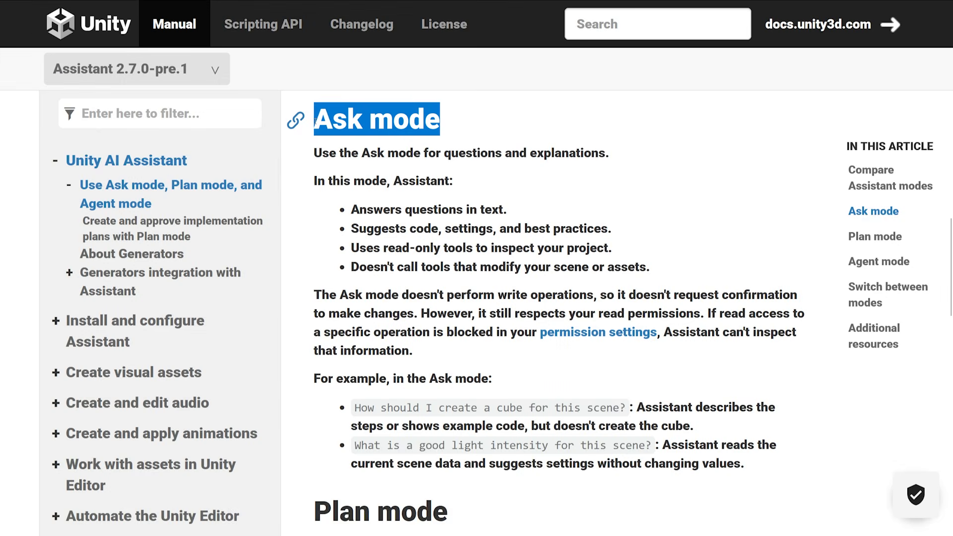
pyautogui.click(634, 158)
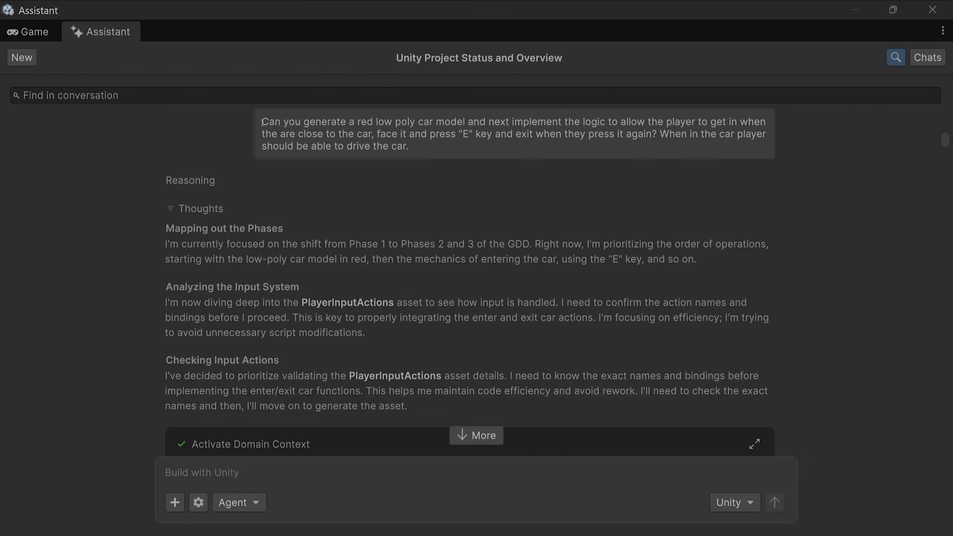
pyautogui.moveTo(262, 122); pyautogui.dragTo(462, 124)
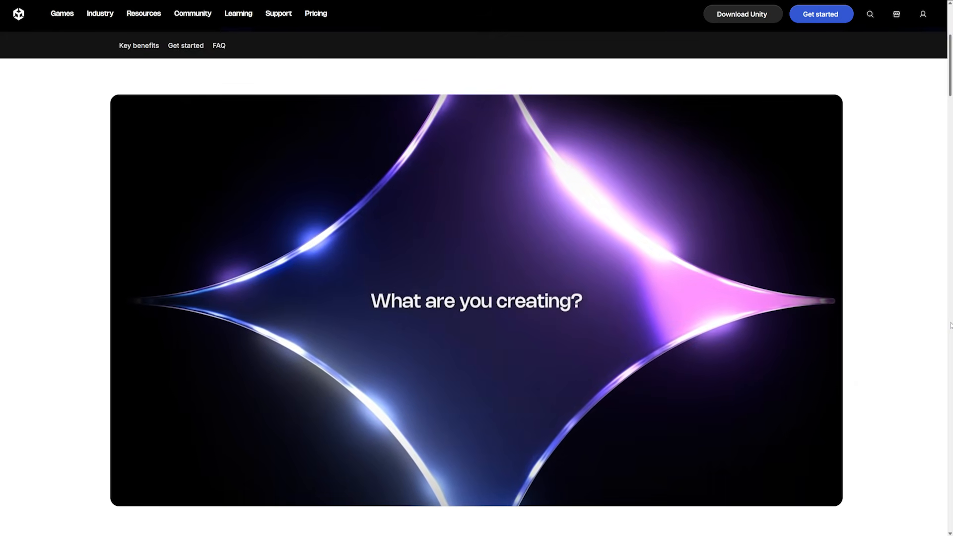
pyautogui.scroll(5, 950, 325)
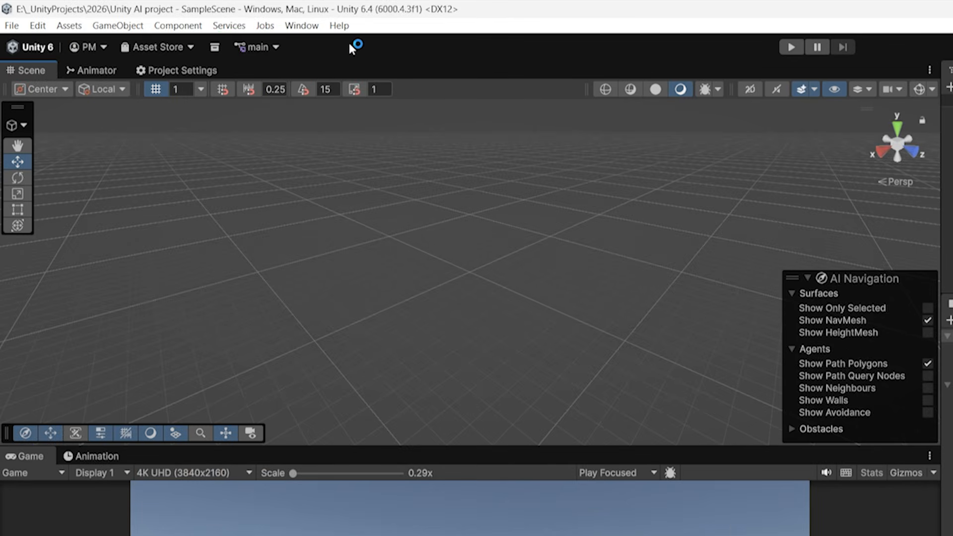
# Add the AI dropdown to the editor's main toolbar and agree to the terms to install Unity AI.
pyautogui.rightClick(313, 47)
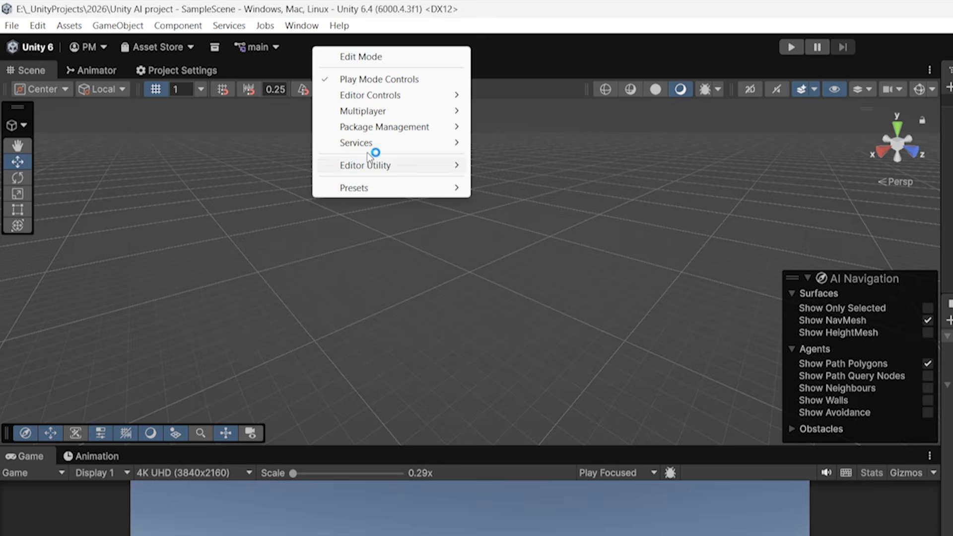
pyautogui.moveTo(375, 144)
pyautogui.click(511, 223)
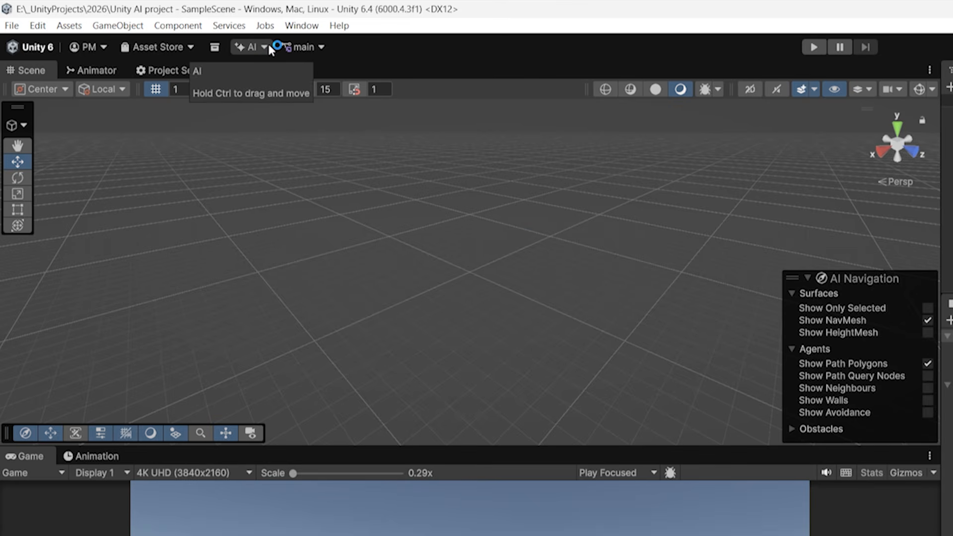
pyautogui.click(252, 47)
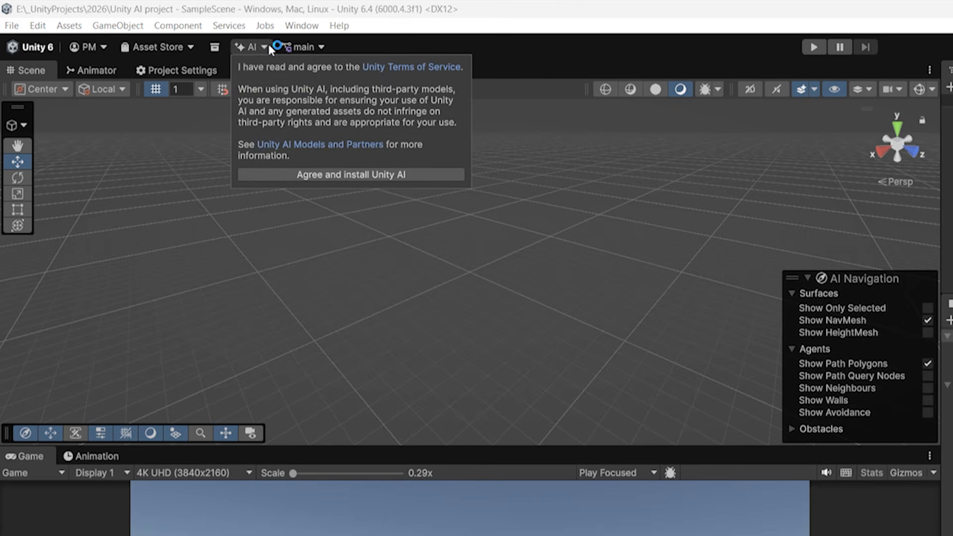
pyautogui.click(324, 174)
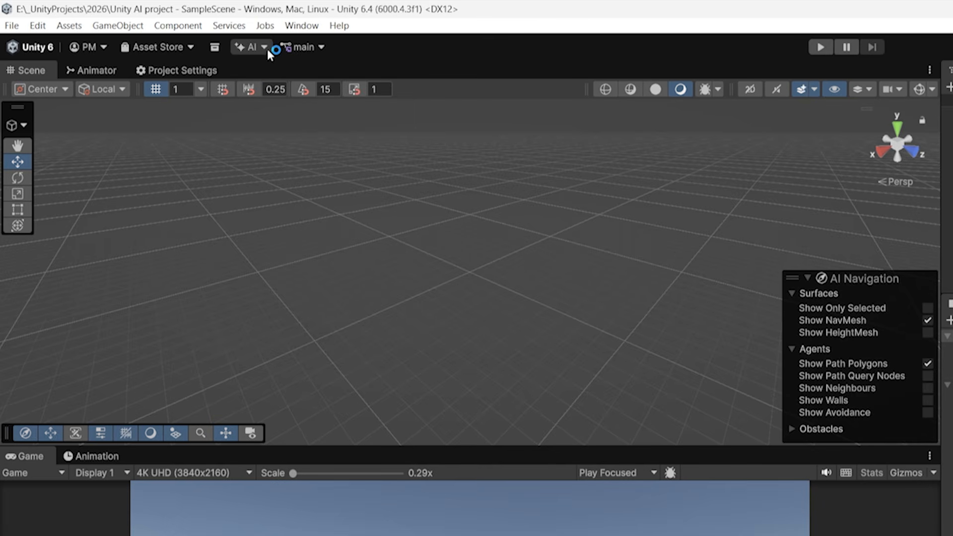
# Open the AI Assistant window in the editor.
pyautogui.click(301, 26)
pyautogui.moveTo(379, 189)
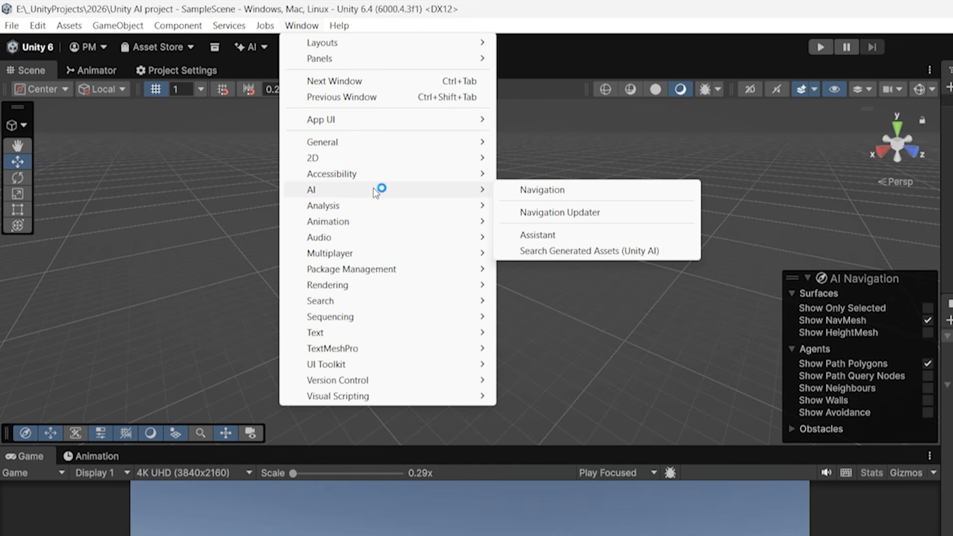
pyautogui.click(577, 236)
# Review the provider options in the AI Gateway project settings and choose Claude Code as the Assistant's agent.
pyautogui.click(66, 128)
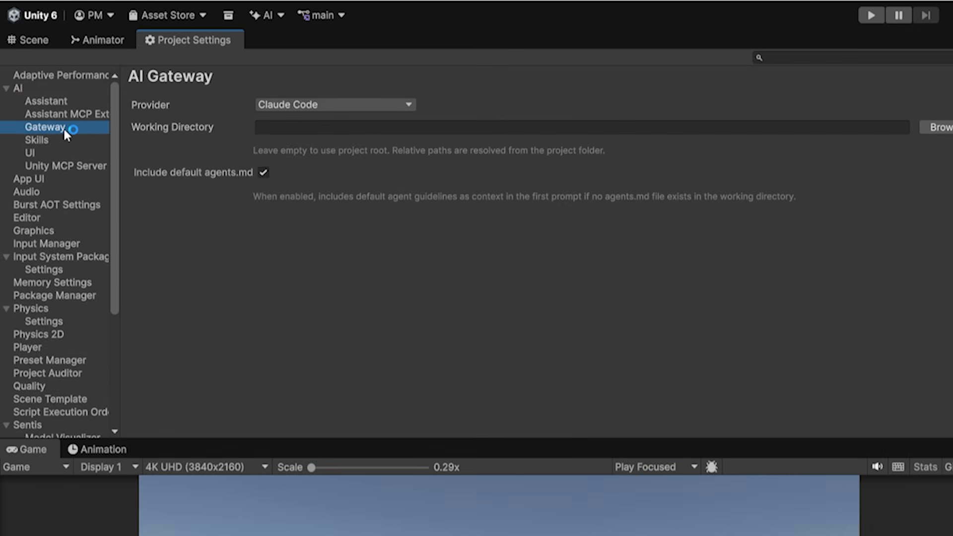
pyautogui.click(273, 103)
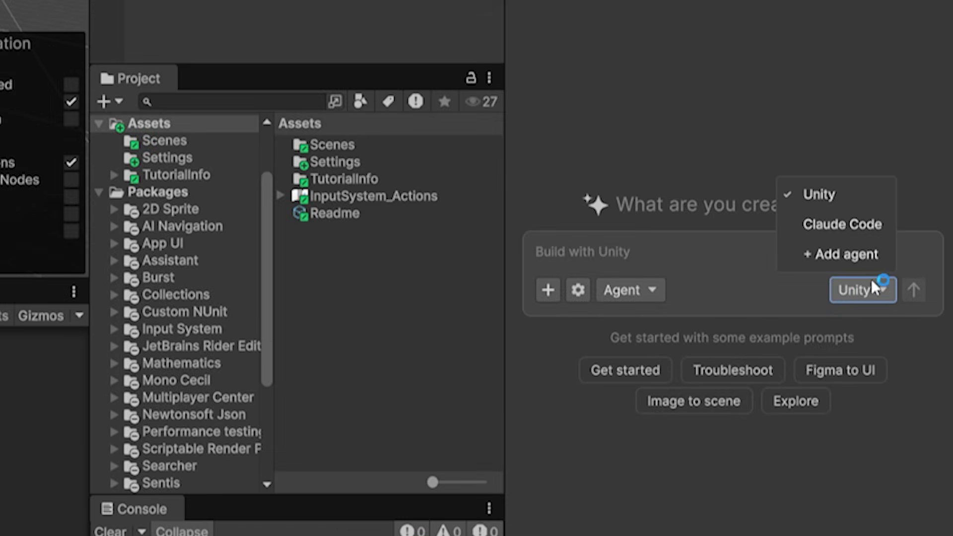
pyautogui.click(860, 228)
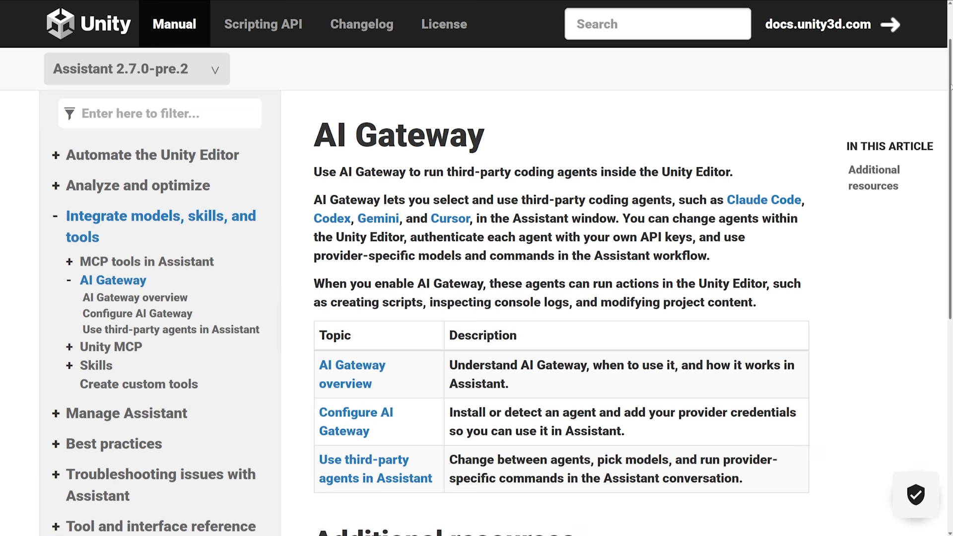
pyautogui.moveTo(951, 88); pyautogui.dragTo(951, 123)
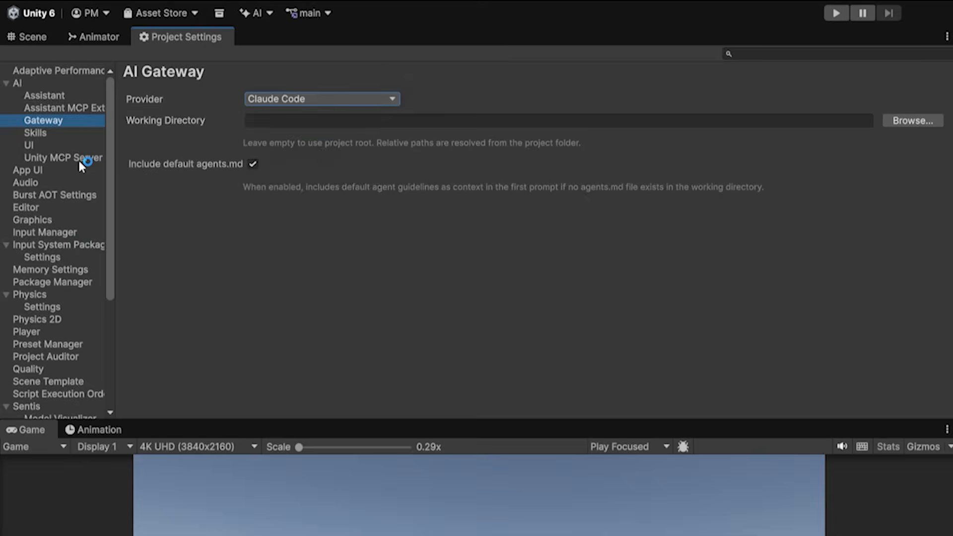
# Open the Unity MCP Server project settings and accept the terms for connecting third-party tools.
pyautogui.click(79, 159)
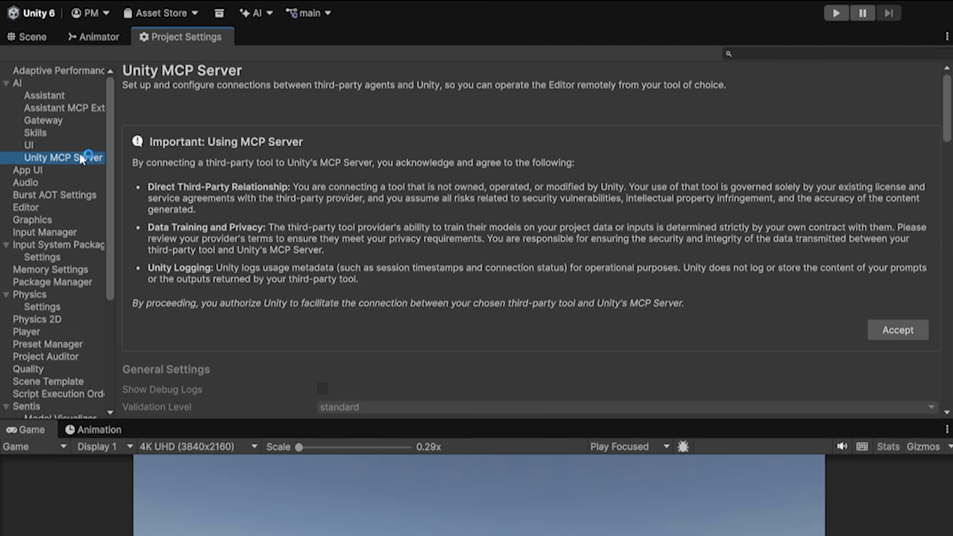
pyautogui.scroll(-2, 534, 163)
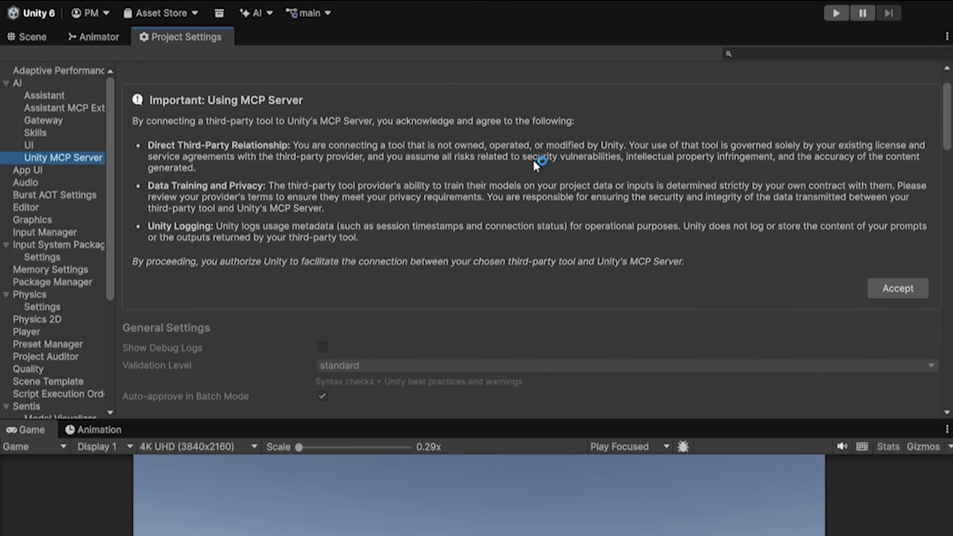
pyautogui.click(897, 288)
pyautogui.scroll(-12, 522, 334)
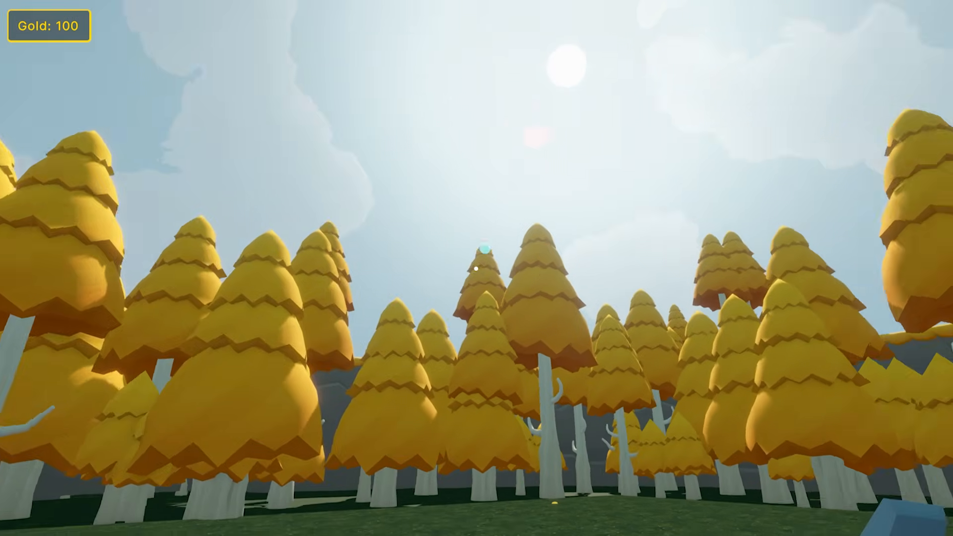
pyautogui.press('w')
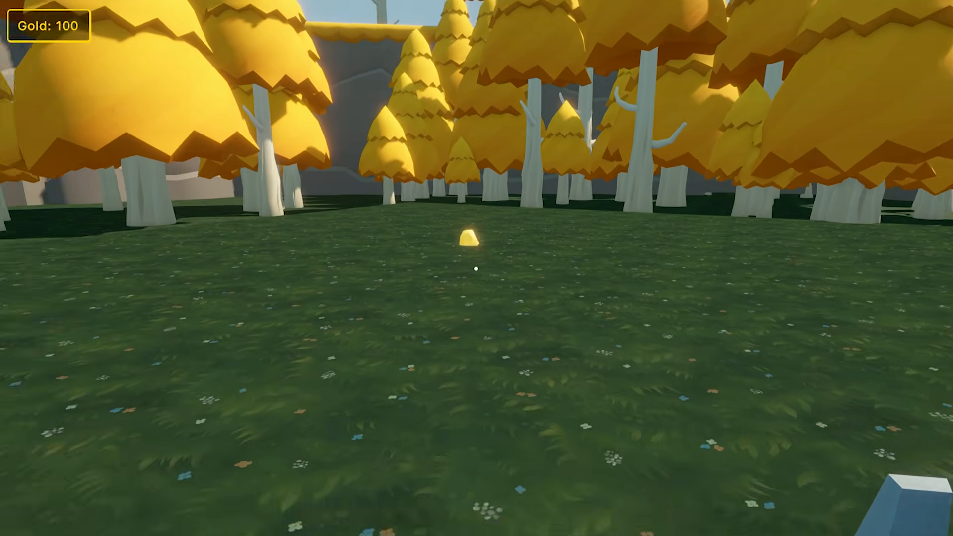
pyautogui.press('w')
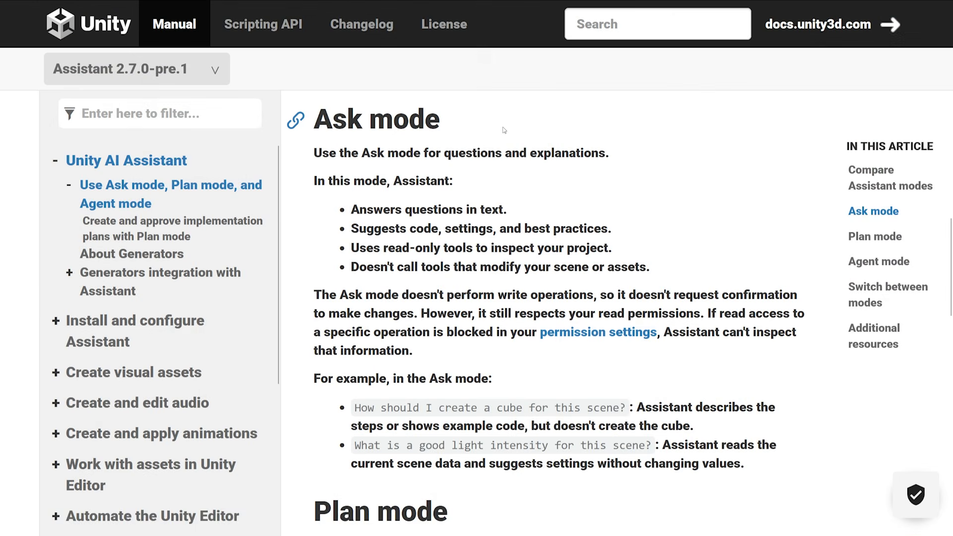
# Check in the Assistant manual what Ask mode is used for.
pyautogui.moveTo(441, 119); pyautogui.dragTo(313, 119)
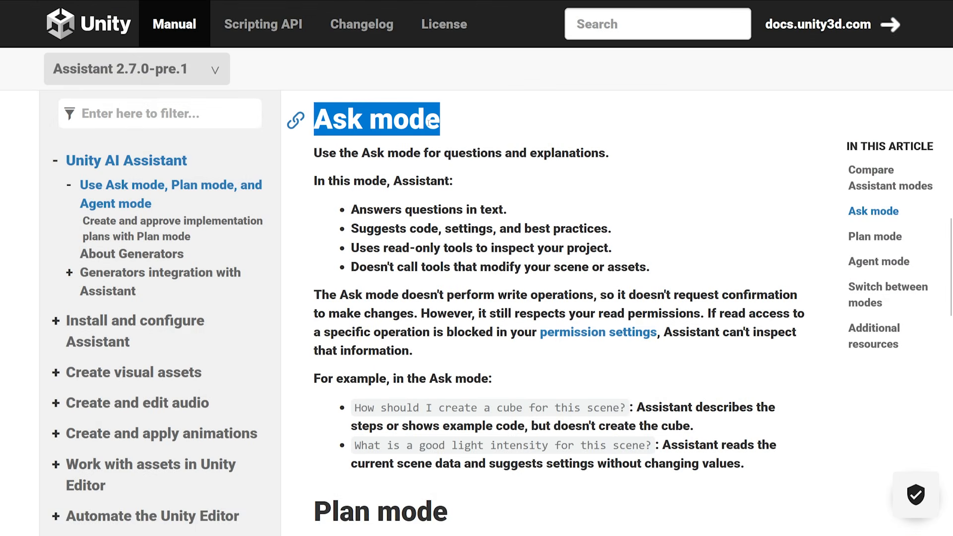
pyautogui.click(634, 159)
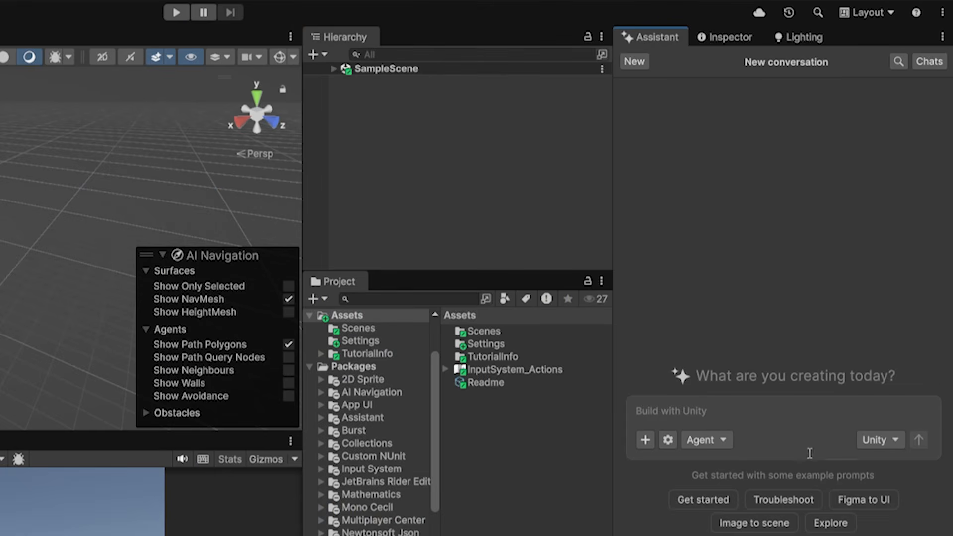
# Set the assistant to Ask mode and ask about common approaches to implementing a game terrain where holes can be dug.
pyautogui.click(635, 410)
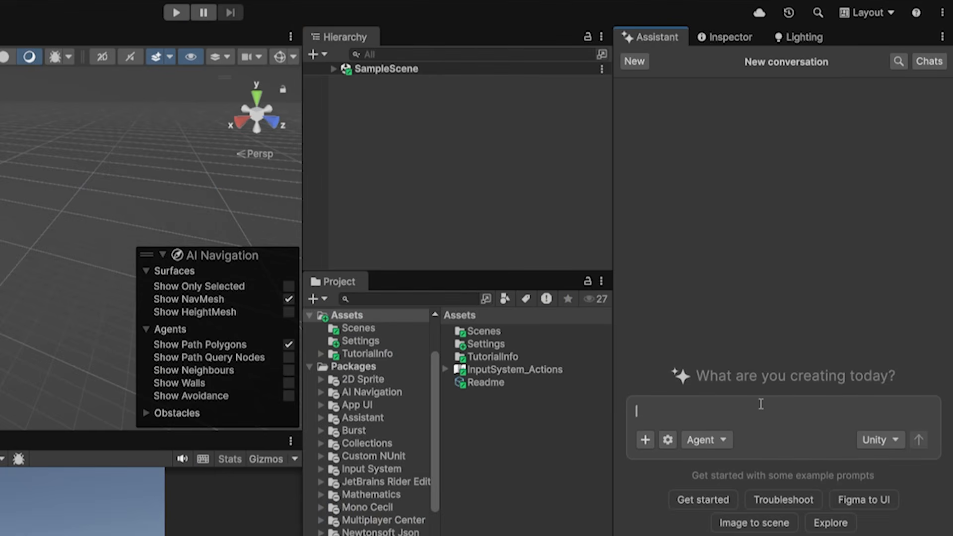
pyautogui.click(724, 438)
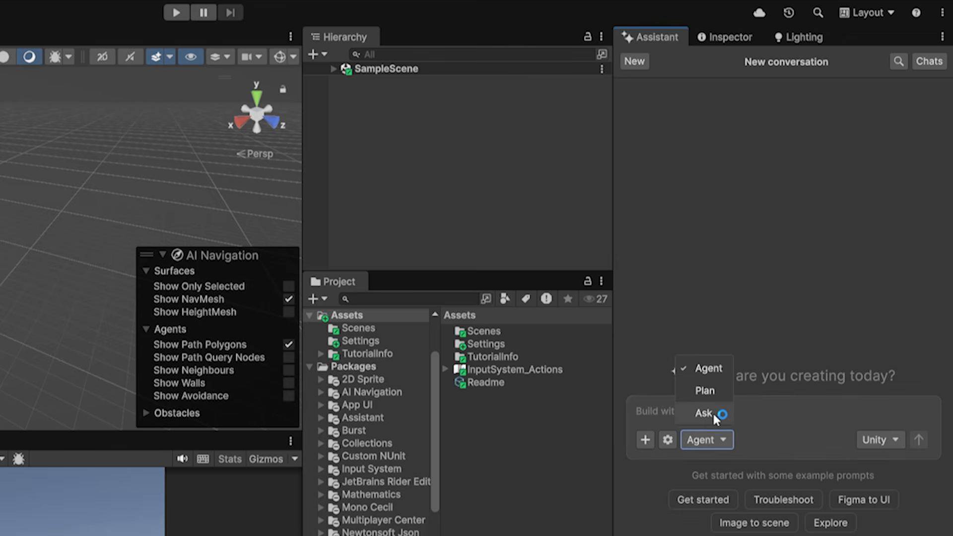
pyautogui.click(713, 412)
pyautogui.click(782, 411)
pyautogui.write('I want to create a game where I have a terrain where I can dig holes. What are the common approaches to implement this kind of system?')
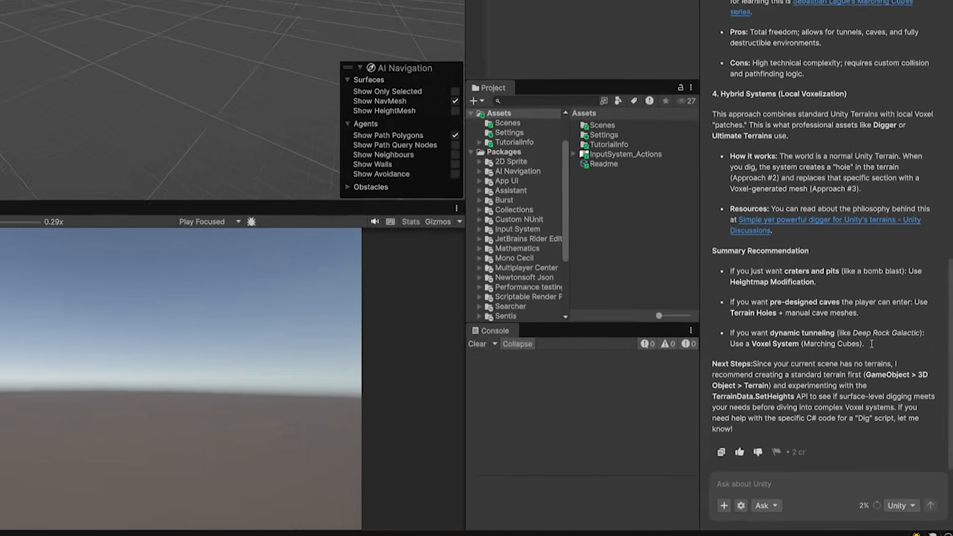
# Examine the answer's summary recommendation for dynamic tunneling with a voxel system.
pyautogui.moveTo(886, 383); pyautogui.dragTo(776, 371)
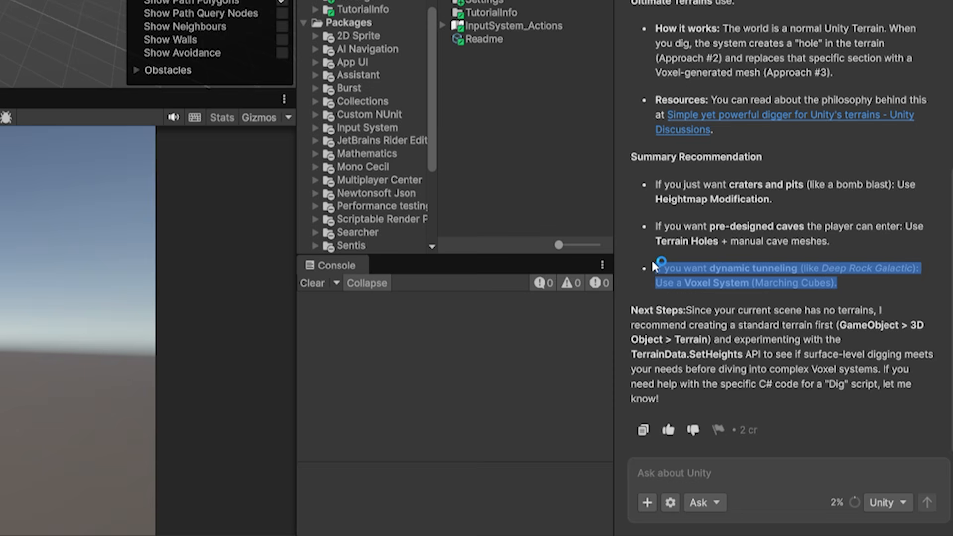
pyautogui.click(769, 294)
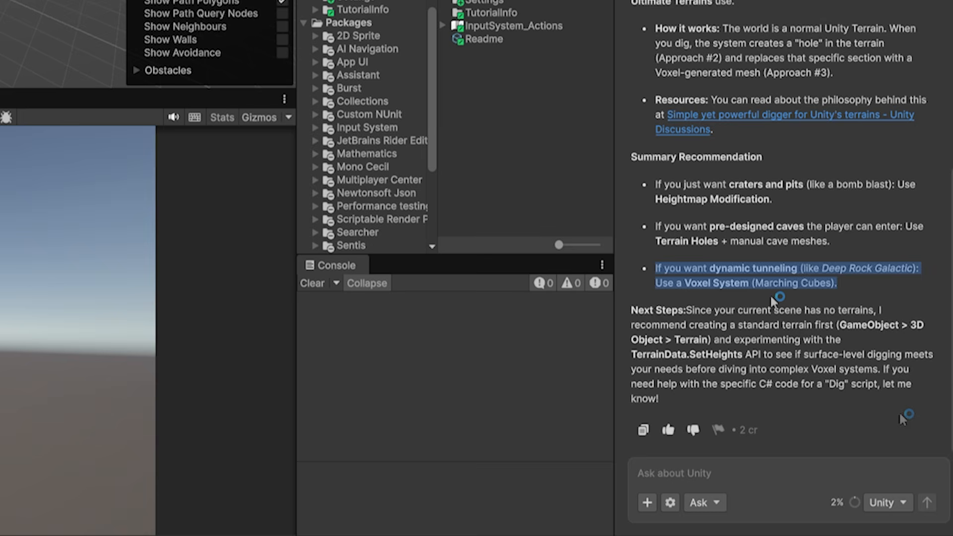
# Switch the assistant from Ask mode to Plan mode.
pyautogui.click(707, 503)
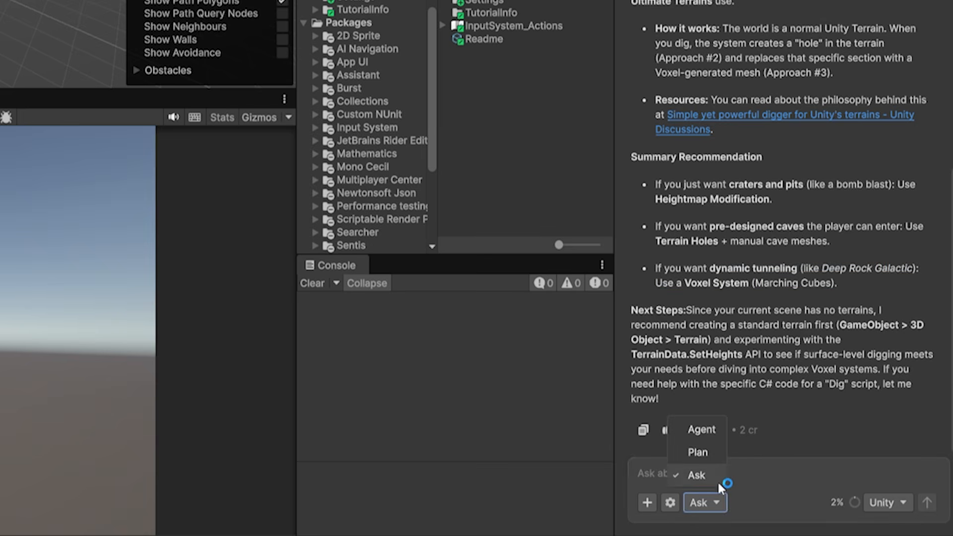
pyautogui.click(710, 454)
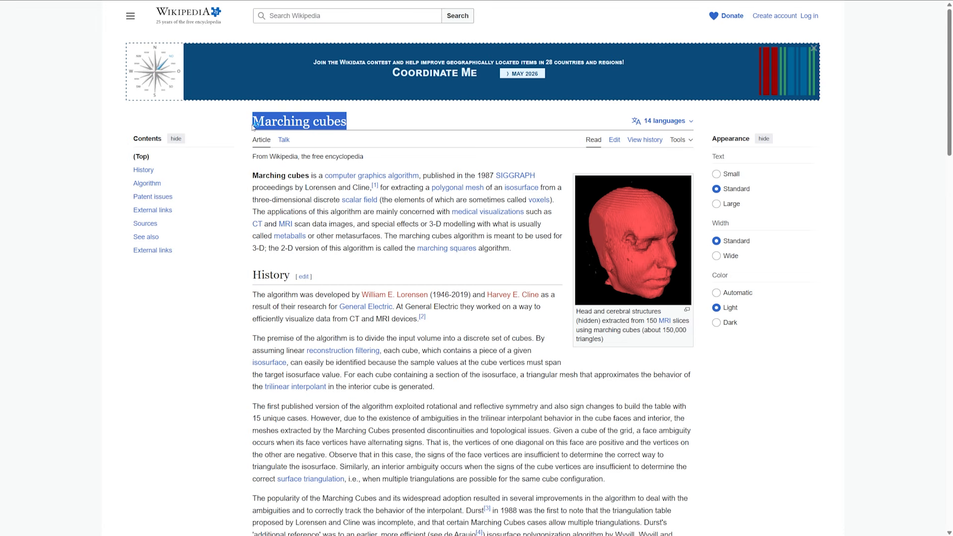
# Read the Wikipedia article on the marching cubes algorithm.
pyautogui.click(930, 198)
pyautogui.scroll(-10, 931, 198)
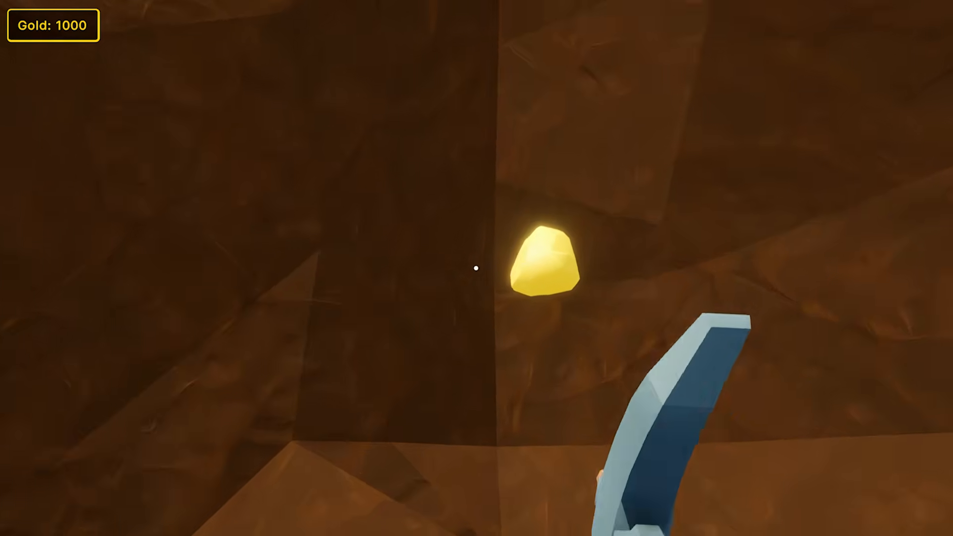
pyautogui.click(476, 268)
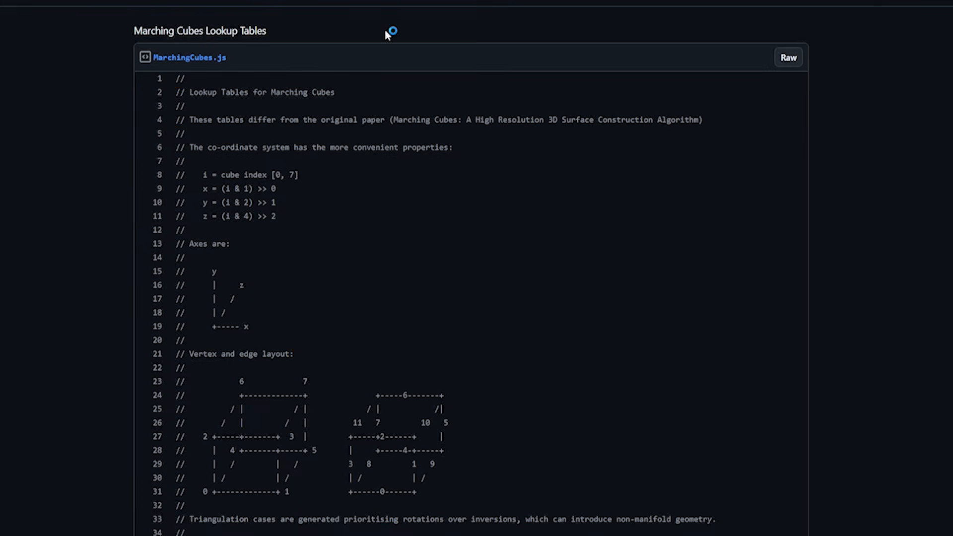
# Examine the marching cubes lookup tables in the online MarchingCubes.js file and in the project's MarchingCubesTables.cs script.
pyautogui.moveTo(387, 33); pyautogui.dragTo(127, 29)
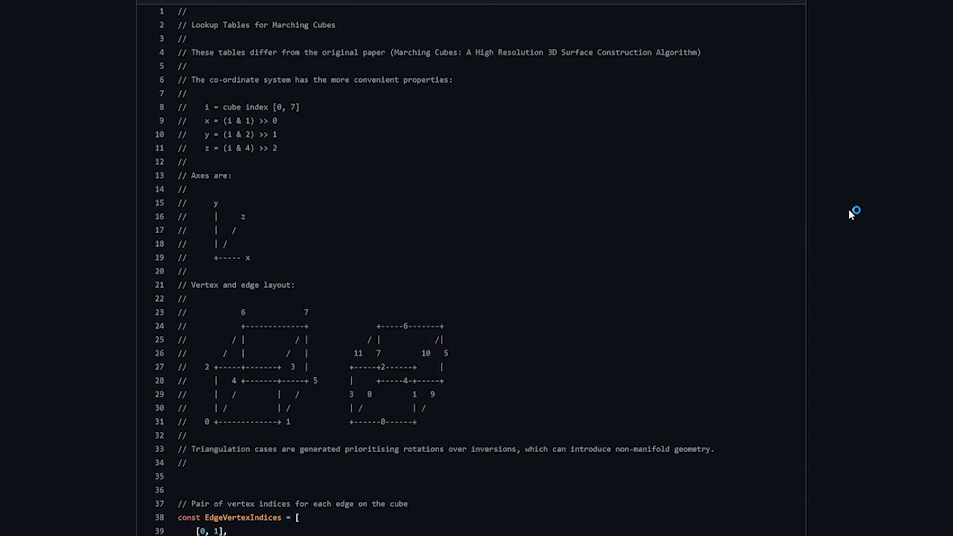
pyautogui.scroll(-5, 850, 212)
pyautogui.scroll(-3, 944, 211)
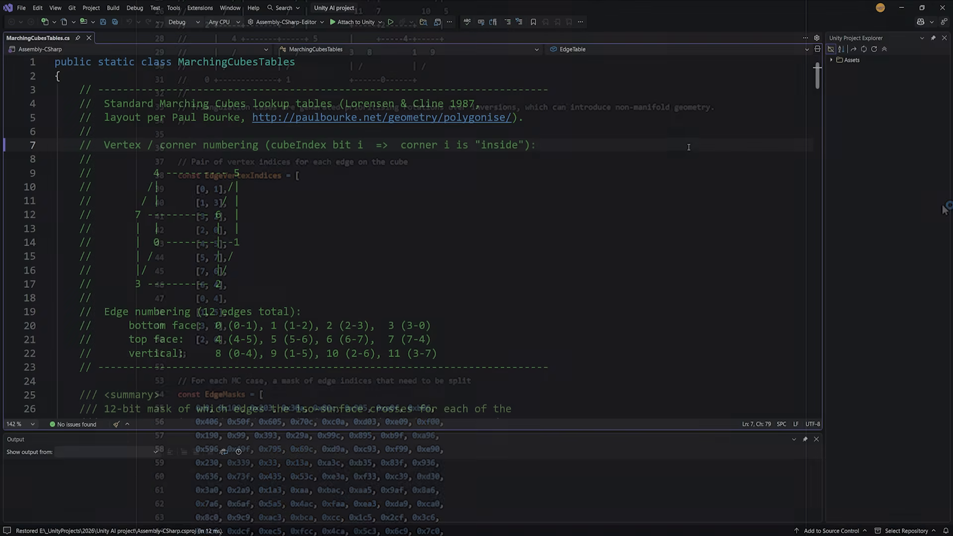
pyautogui.scroll(-7, 648, 158)
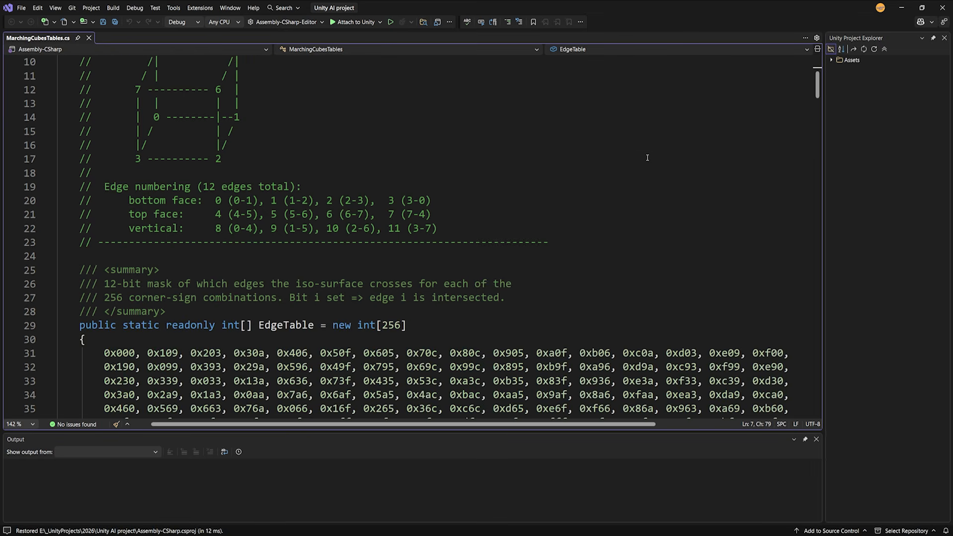
pyautogui.scroll(7, 681, 185)
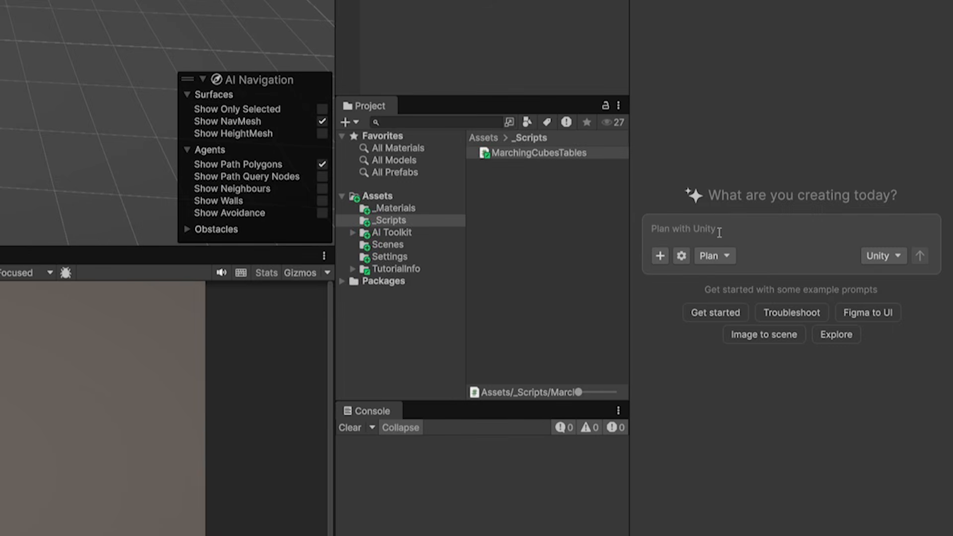
# Write a plan prompt for diggable marching cubes terrain with 4x4 chunks, holes dug on click, the input system package and clarifying questions.
pyautogui.click(719, 232)
pyautogui.write('Build a diggable terrain system using the marching cubes algorithm. Default world should be made out of 4x4 chunks. Allow me to dig holes in the terrain when I click on it. Use the input system package for input. Please ask me any clarifying questions.')
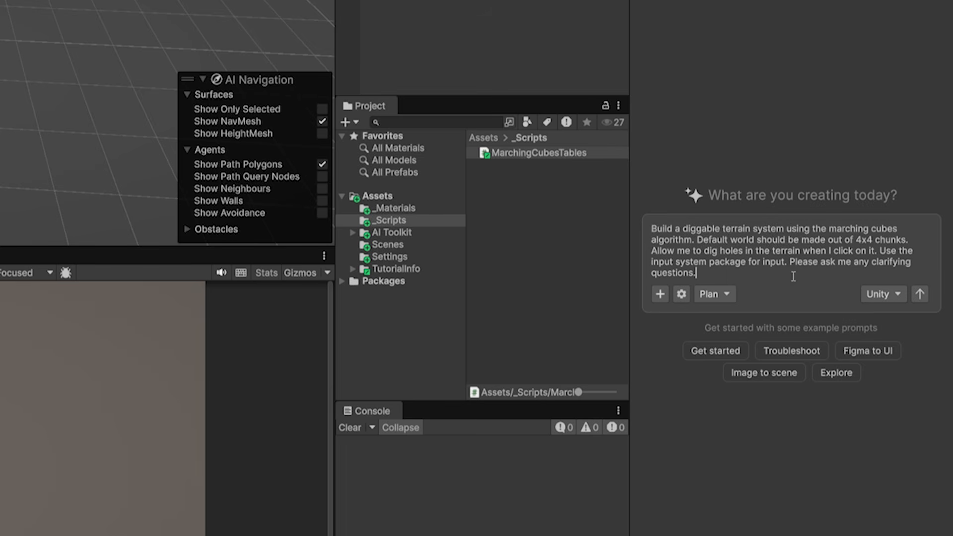
pyautogui.moveTo(791, 262); pyautogui.dragTo(922, 269)
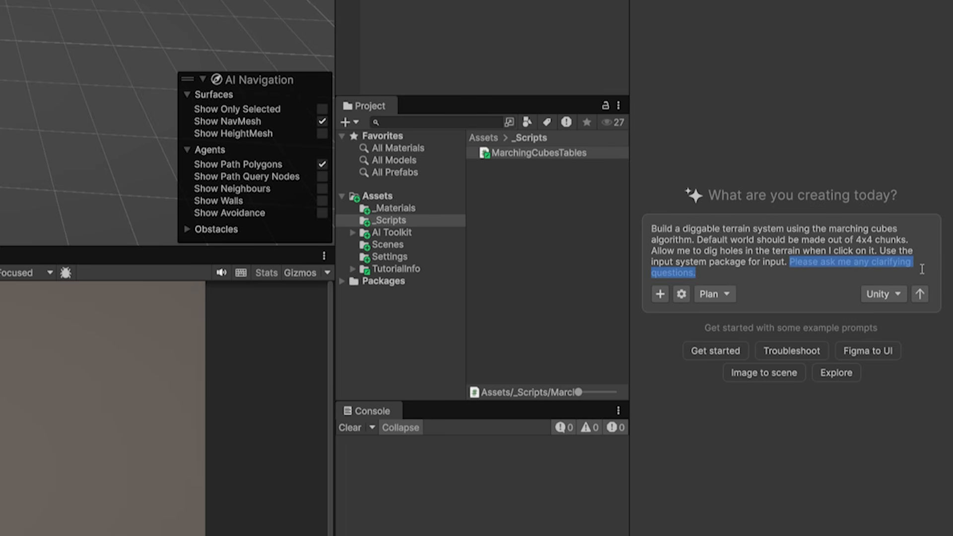
pyautogui.click(914, 378)
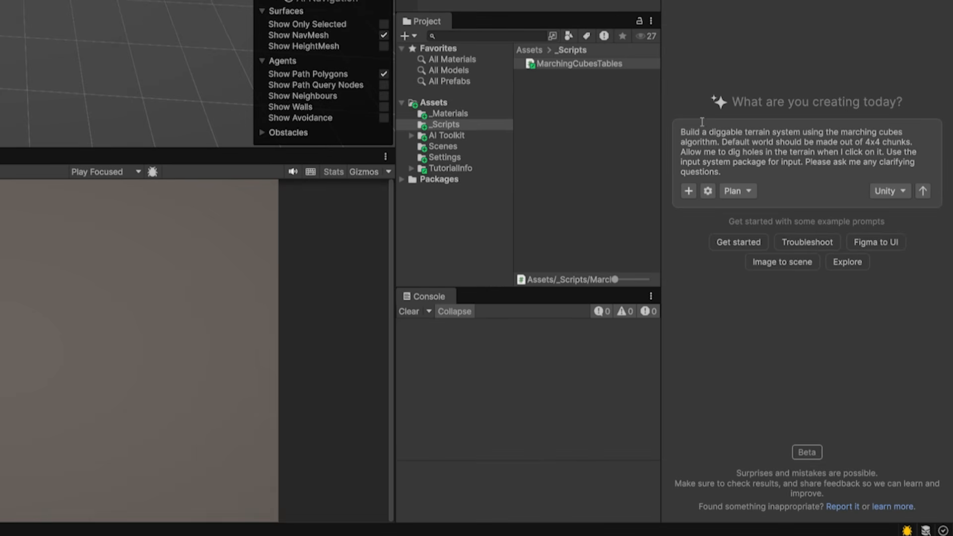
pyautogui.rightClick(588, 67)
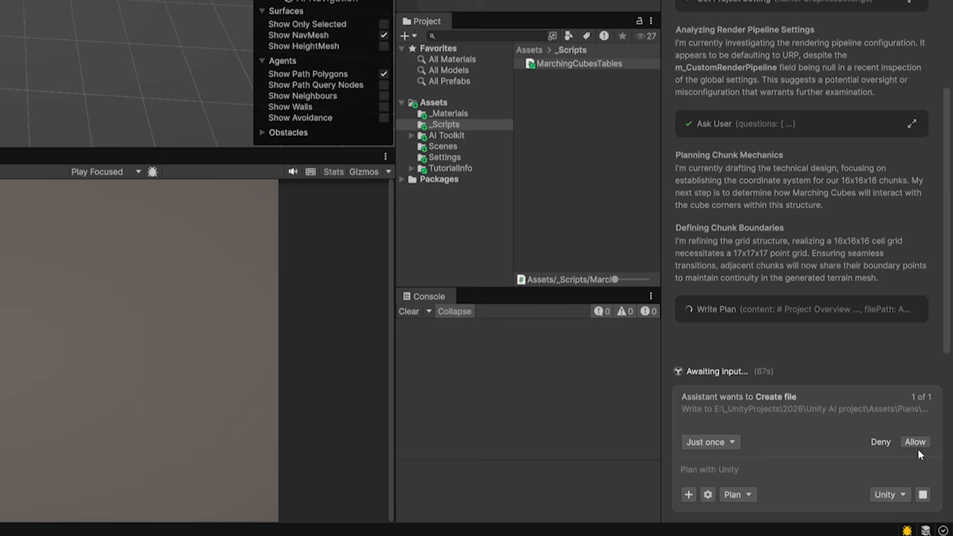
# Set the assistant's file creation permission to For conversation and allow it to write the plan file.
pyautogui.click(733, 438)
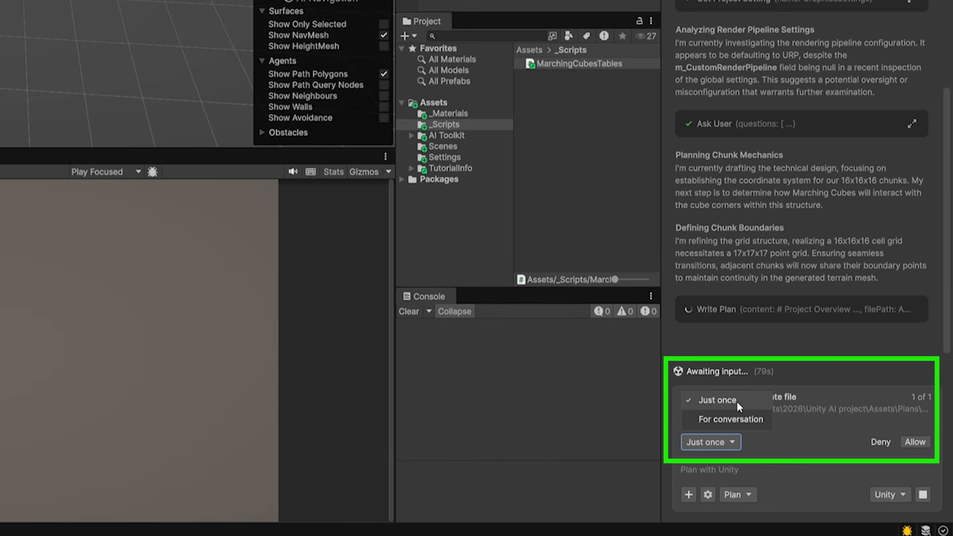
pyautogui.click(737, 402)
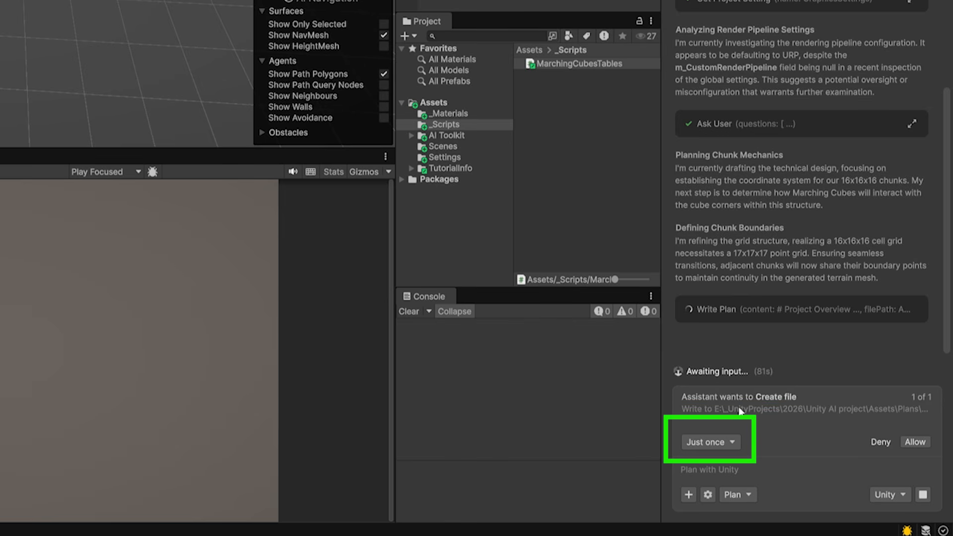
pyautogui.click(727, 443)
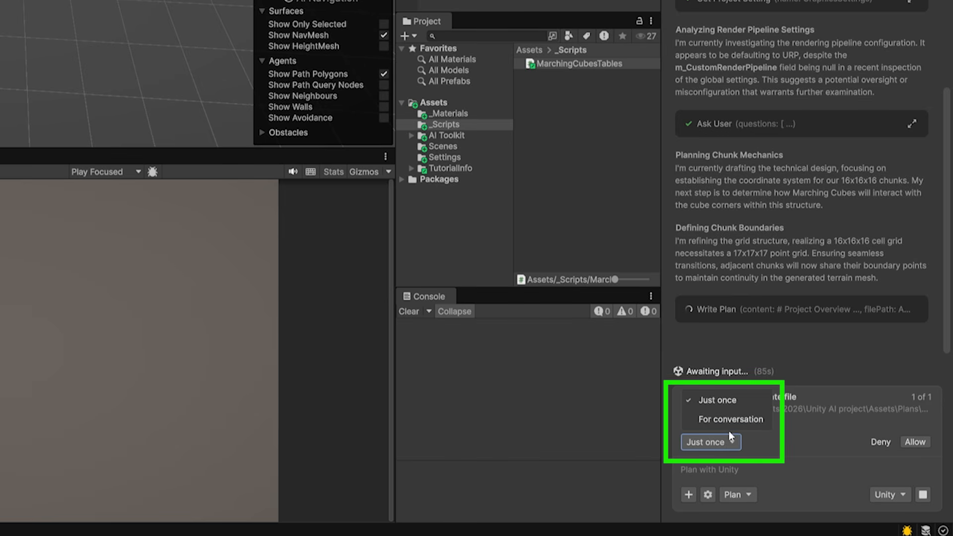
pyautogui.click(744, 421)
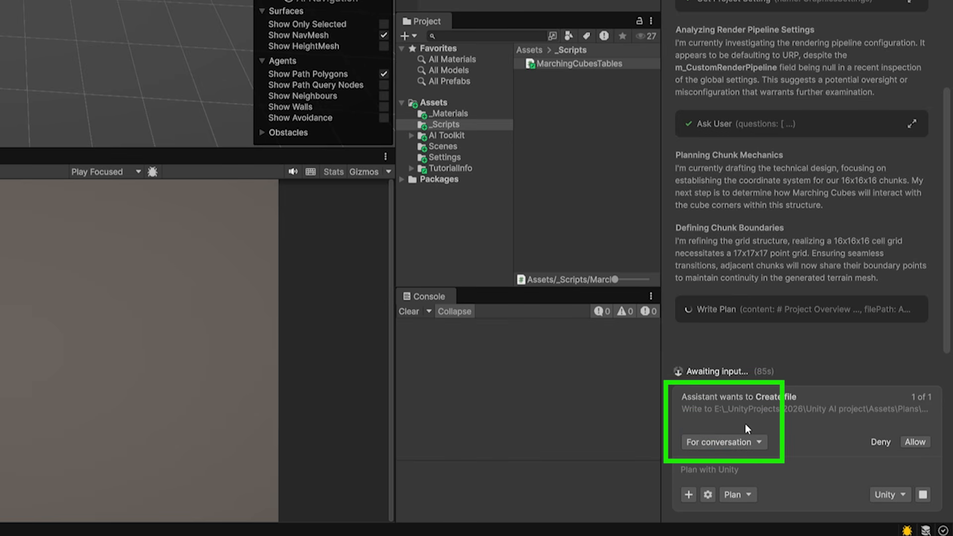
pyautogui.click(914, 442)
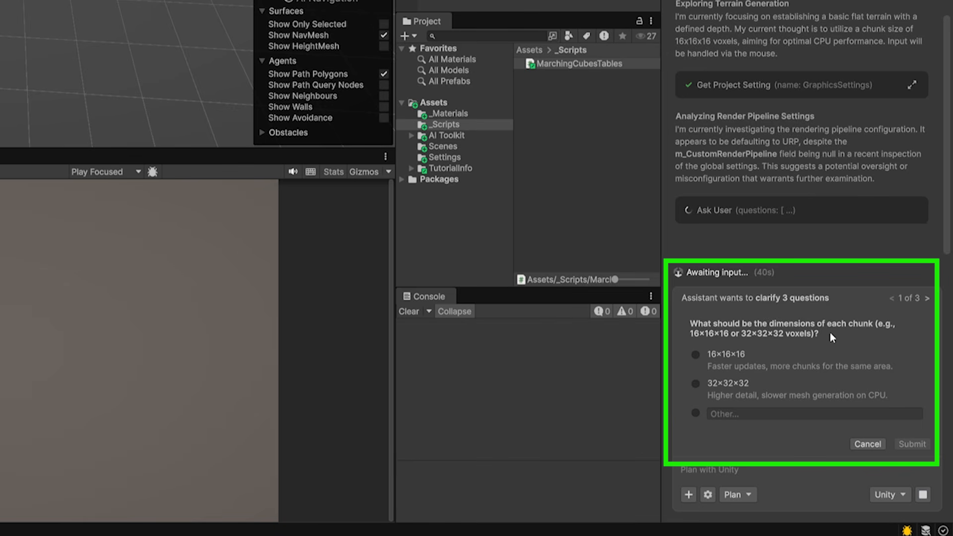
# Answer the assistant's clarifying questions with 16×16×16 chunks, Flat Ground terrain and Single Click digging.
pyautogui.click(732, 354)
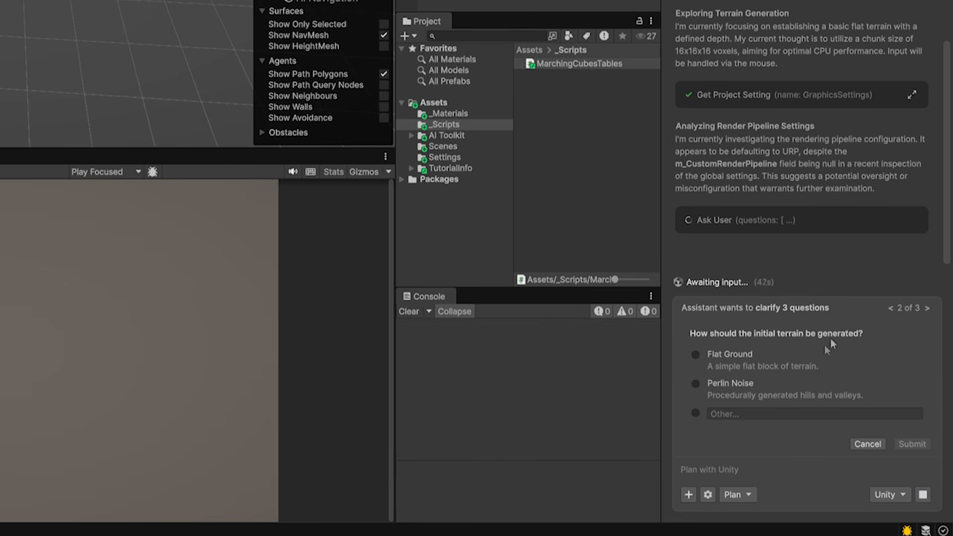
pyautogui.click(697, 354)
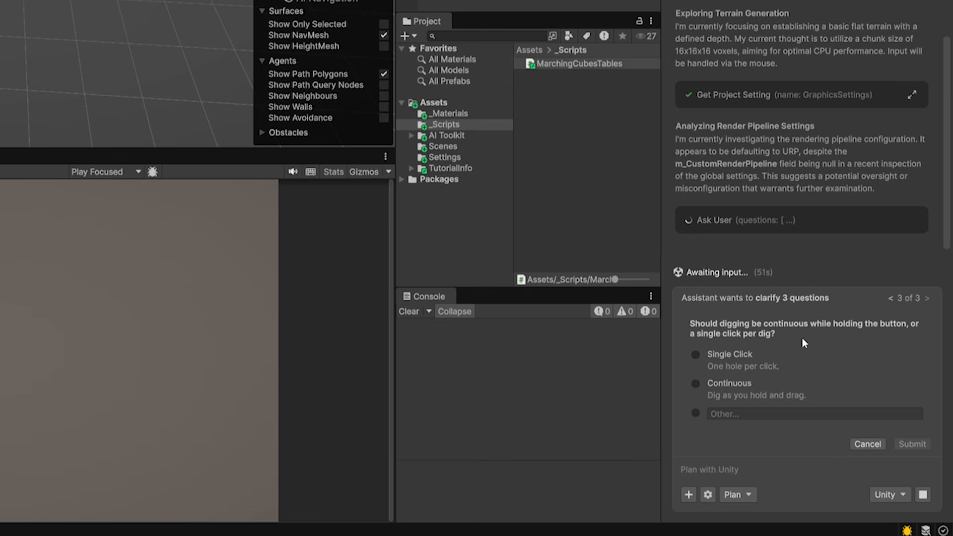
pyautogui.click(696, 354)
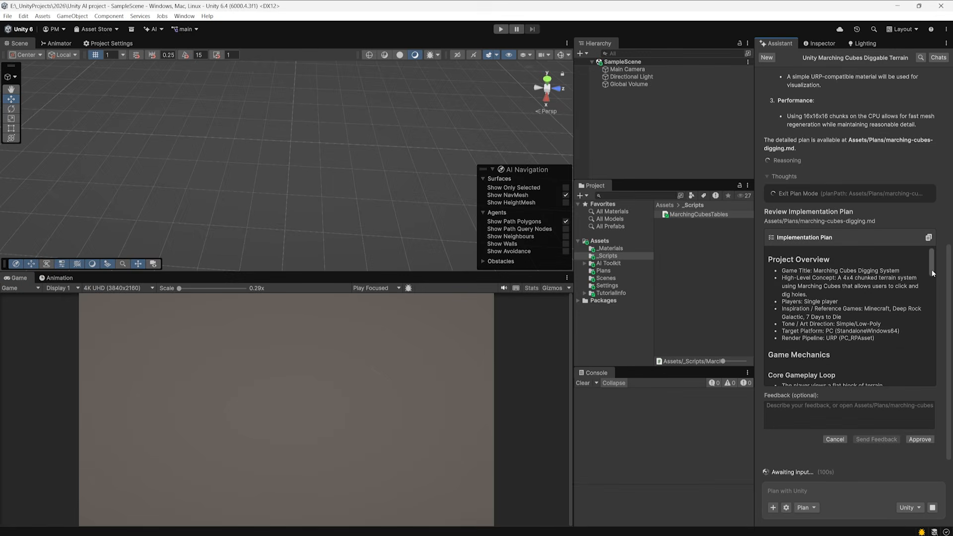
# Review the marching cubes implementation plan and send the feedback "Dont add any UI".
pyautogui.scroll(-1, 931, 273)
pyautogui.scroll(-10, 932, 276)
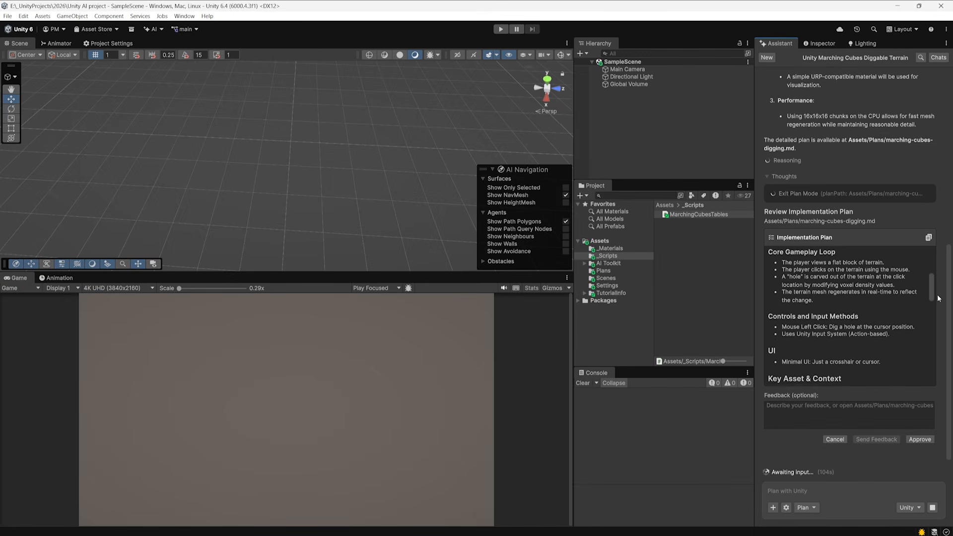
pyautogui.click(868, 406)
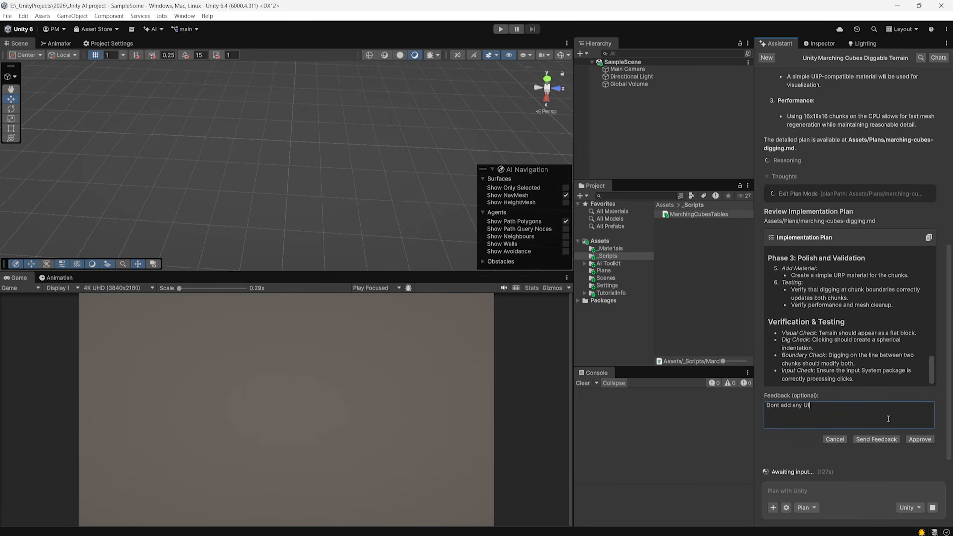
pyautogui.click(889, 439)
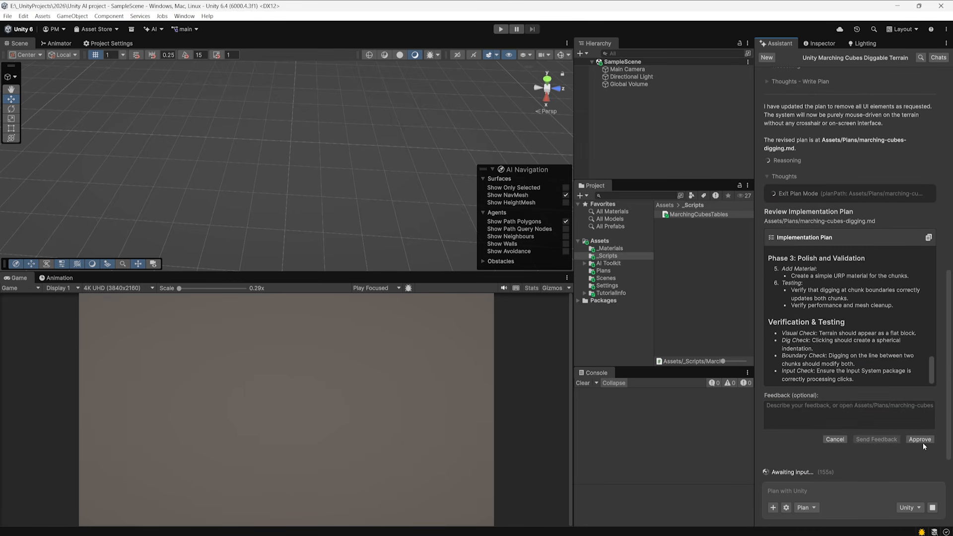
# Approve the revised implementation plan and check in the Assistant manual what Agent mode is used for.
pyautogui.click(919, 439)
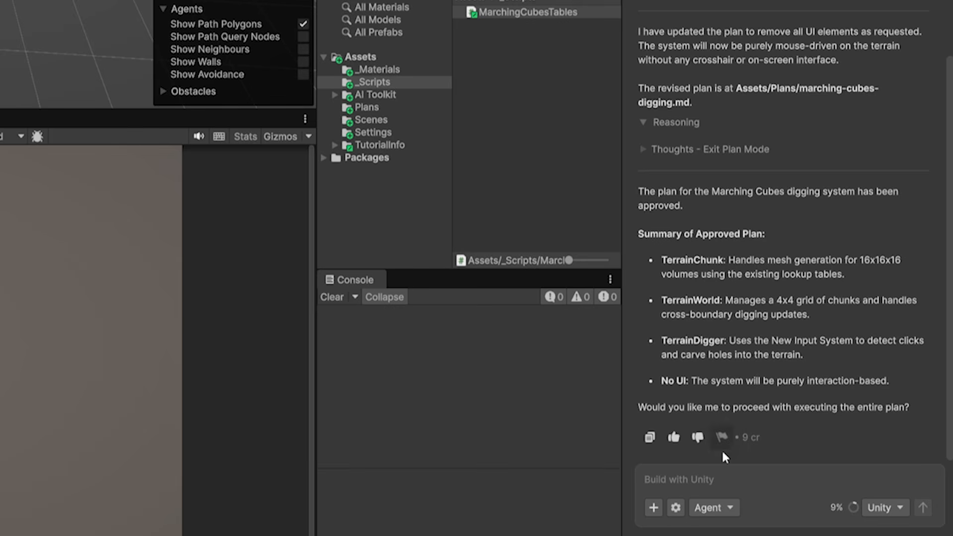
pyautogui.click(715, 436)
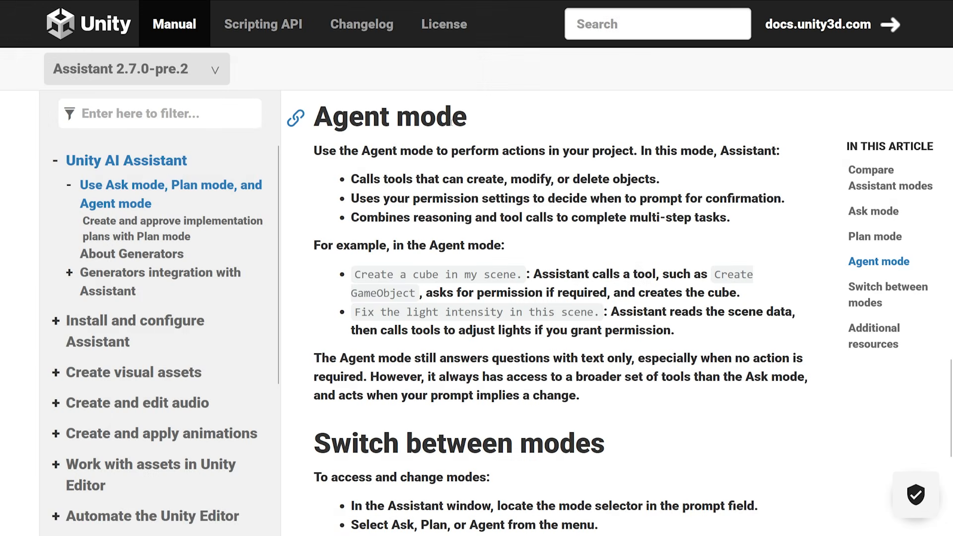
pyautogui.moveTo(467, 119); pyautogui.dragTo(314, 121)
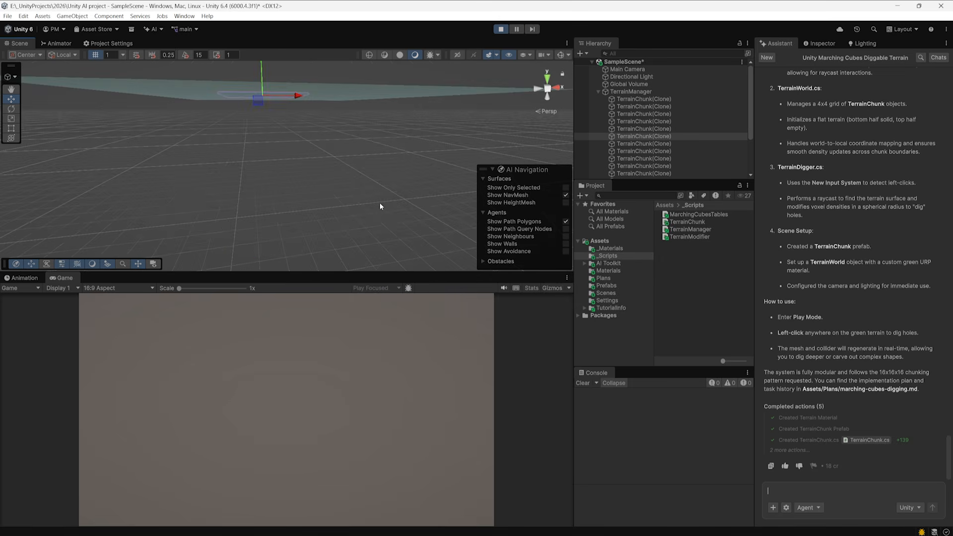
# Draft the message "The ground is not rendered correctly" for the assistant and start attaching context to it.
pyautogui.write('The ground is not rendered correctly')
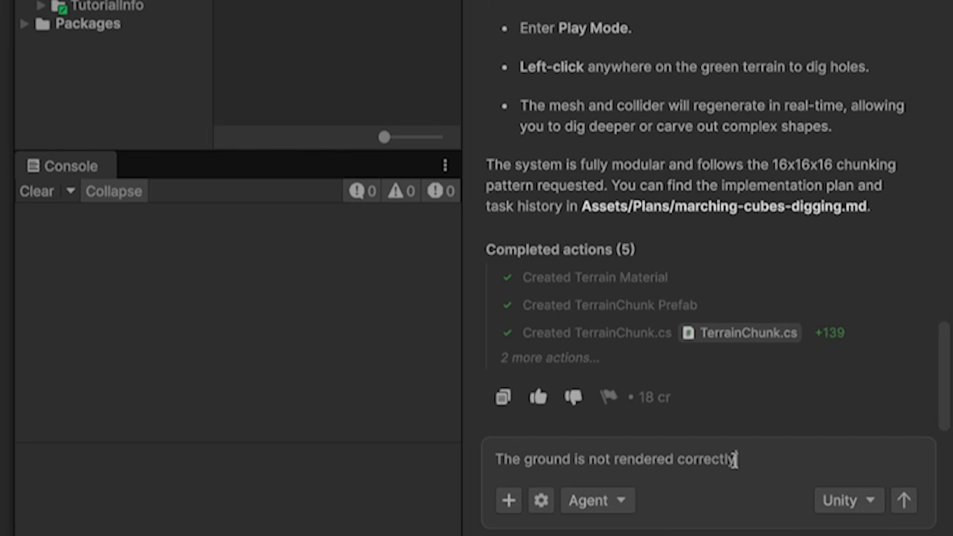
pyautogui.moveTo(736, 460); pyautogui.dragTo(478, 468)
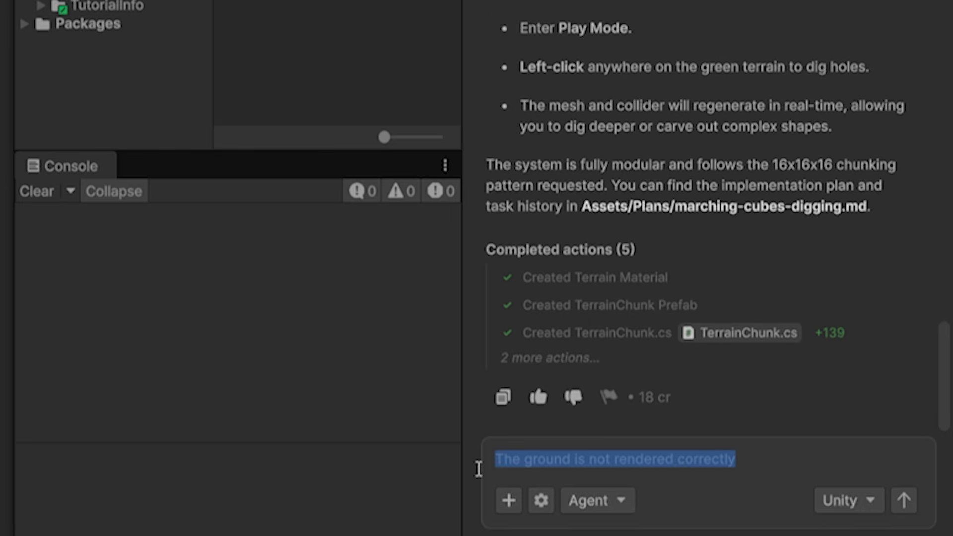
pyautogui.click(519, 498)
pyautogui.click(881, 145)
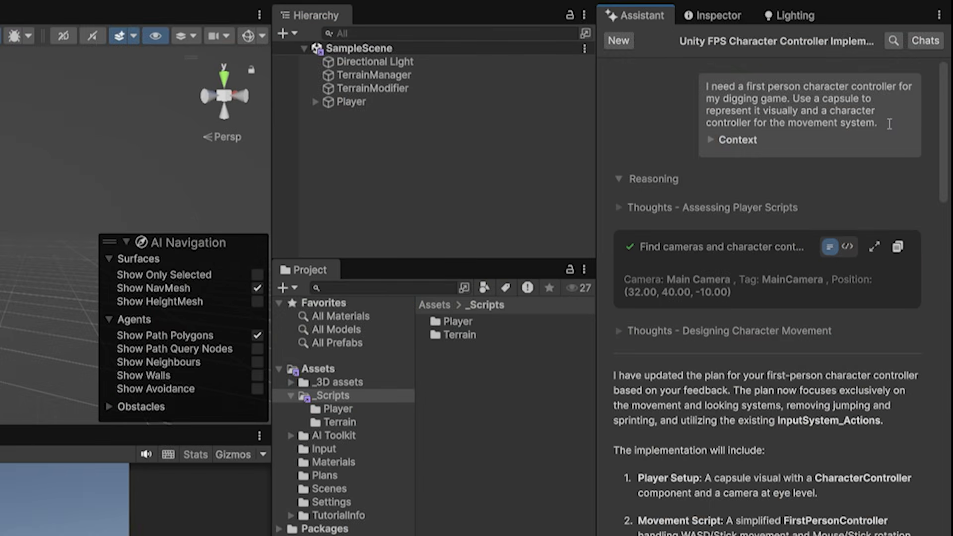
# Review the prompt requesting a first person character controller with a capsule visual for the digging game.
pyautogui.moveTo(877, 123); pyautogui.dragTo(701, 90)
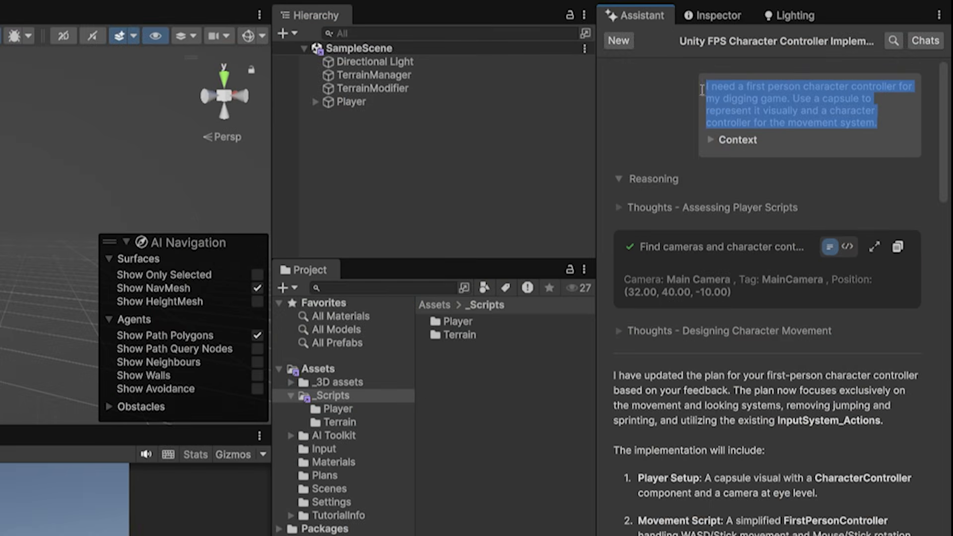
pyautogui.click(657, 113)
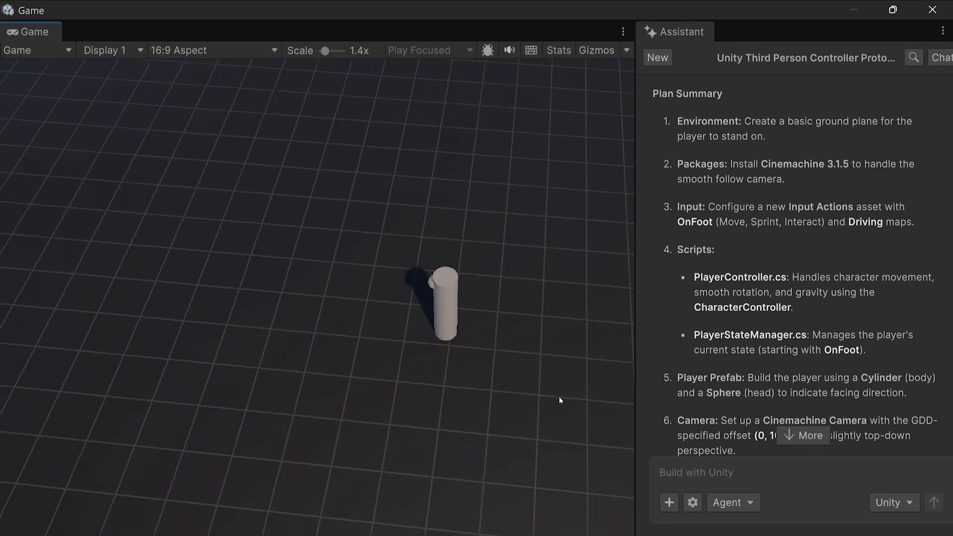
# Walk the third person prototype's cylinder character around the ground plane in all directions to test its movement.
pyautogui.press('d')
pyautogui.press('s')
pyautogui.press('a')
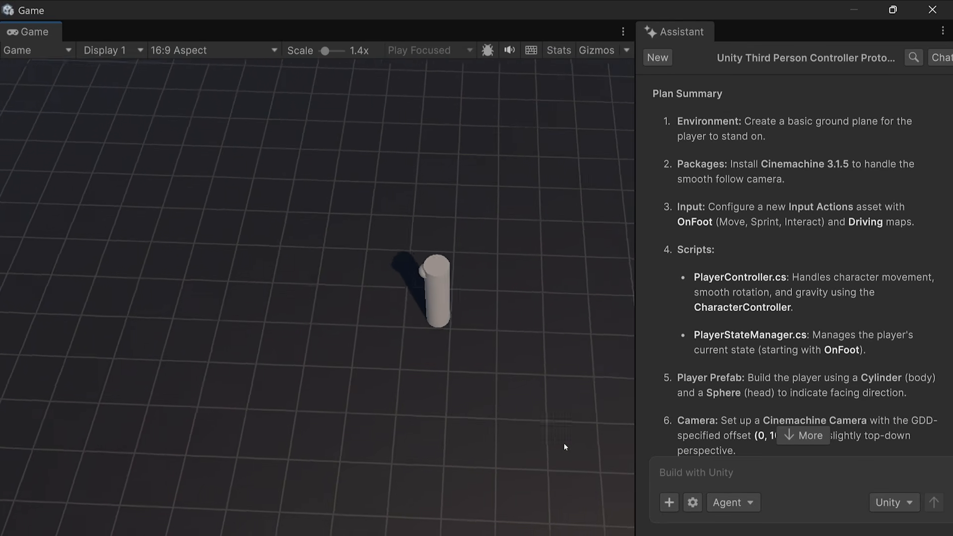
pyautogui.press('w')
pyautogui.press('d')
pyautogui.press('s')
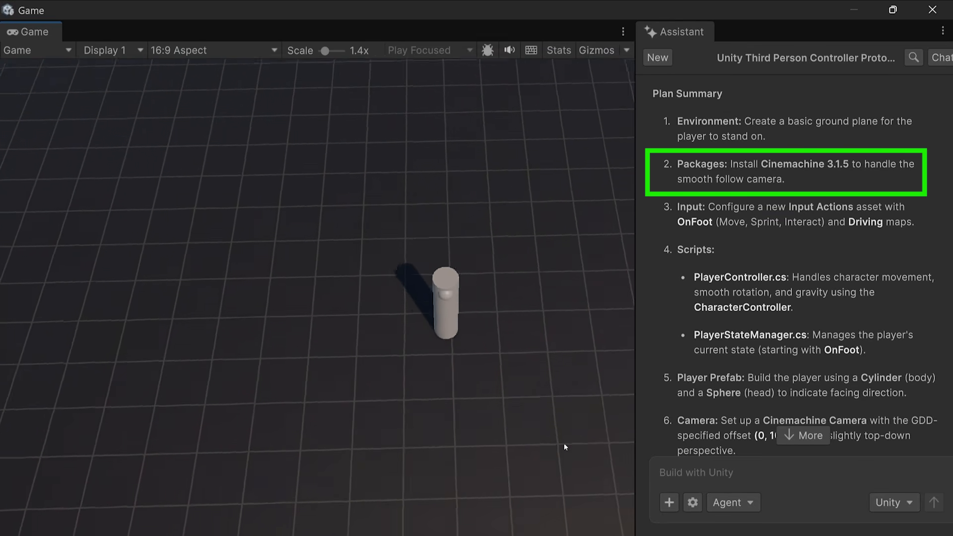
pyautogui.press('a')
pyautogui.press('s')
pyautogui.press('d')
pyautogui.press('w')
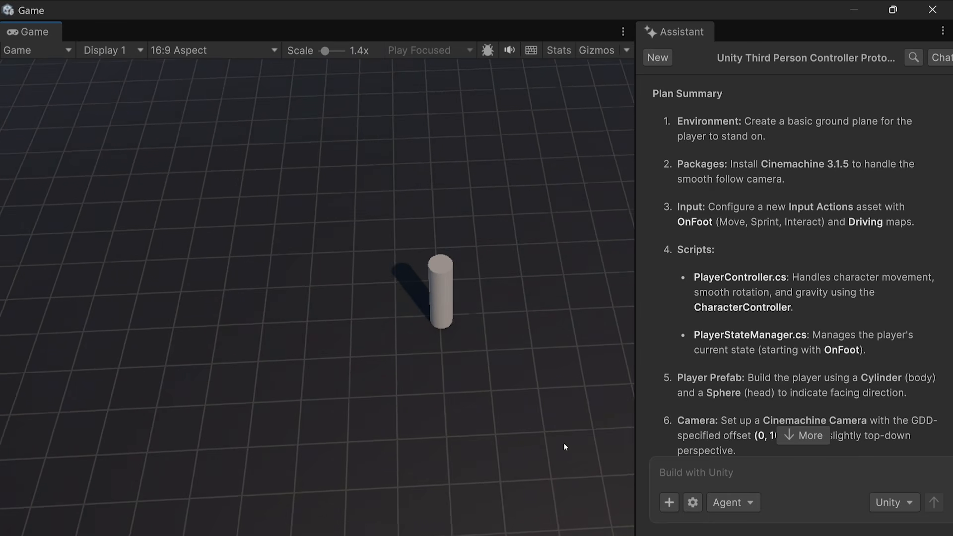
pyautogui.press('a')
pyautogui.press('d')
pyautogui.press('w')
pyautogui.press('a')
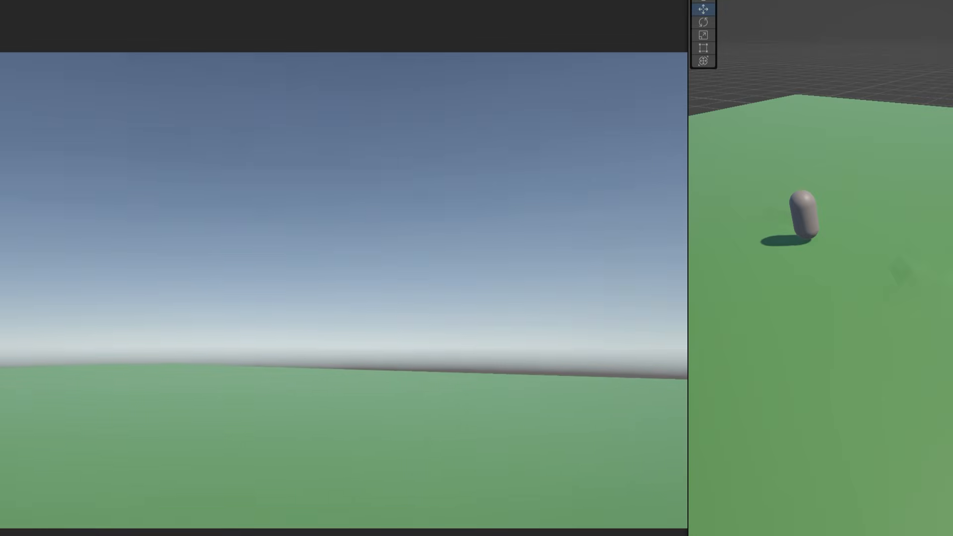
# Playtest the capsule character by walking across the green terrain and digging a tunnel deep below the surface.
pyautogui.press('w')
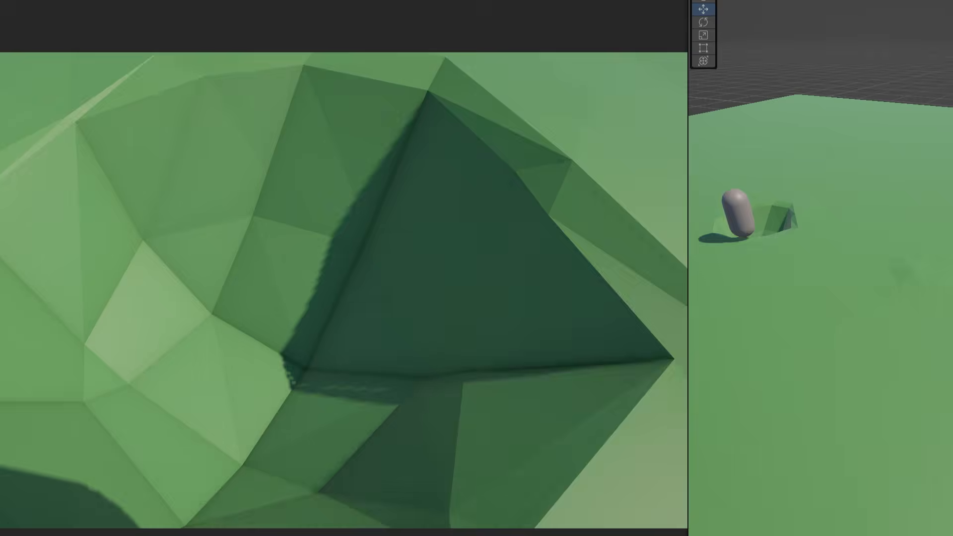
pyautogui.press('w')
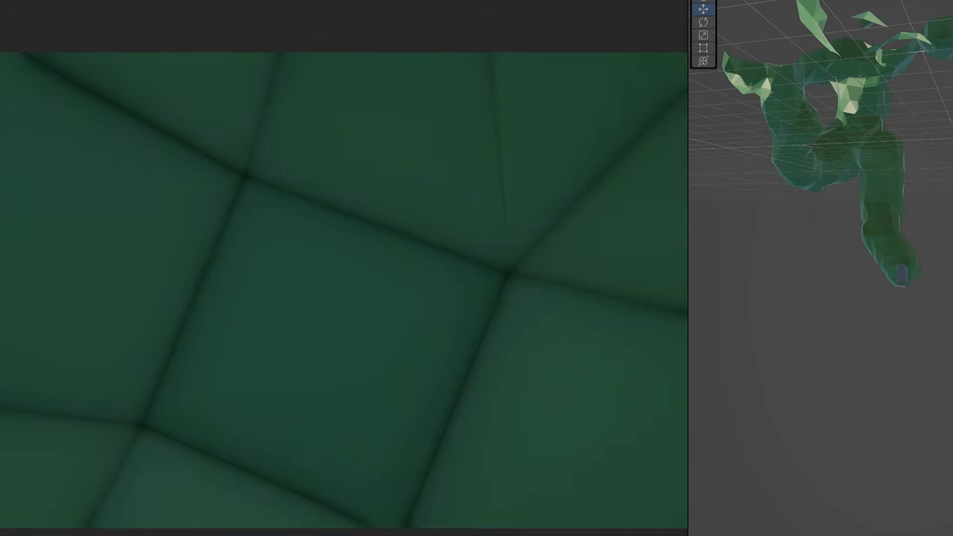
pyautogui.press('w')
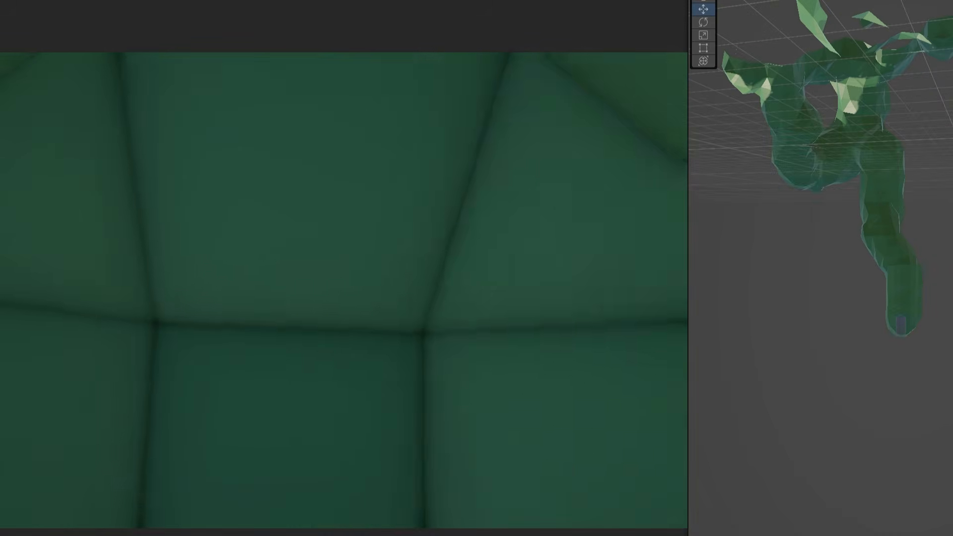
pyautogui.press('w')
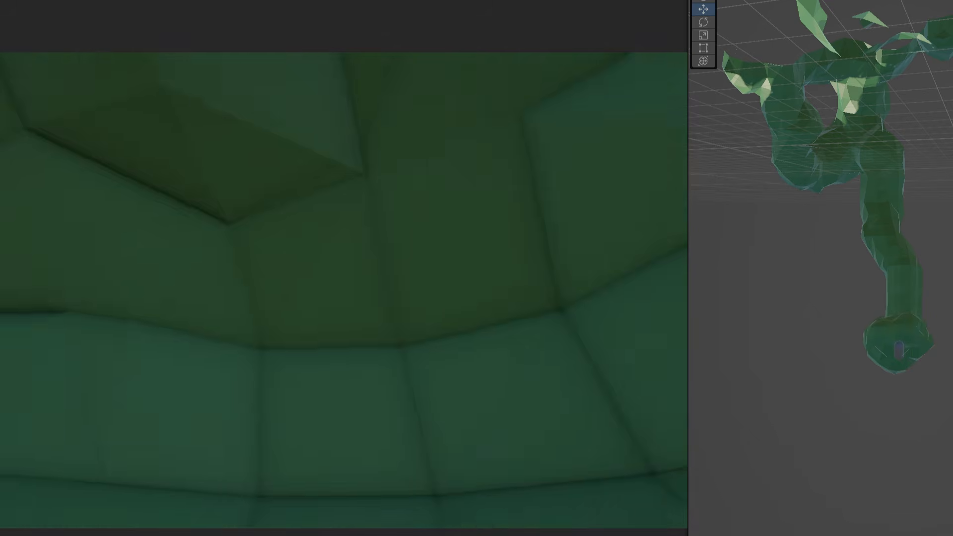
pyautogui.press('w')
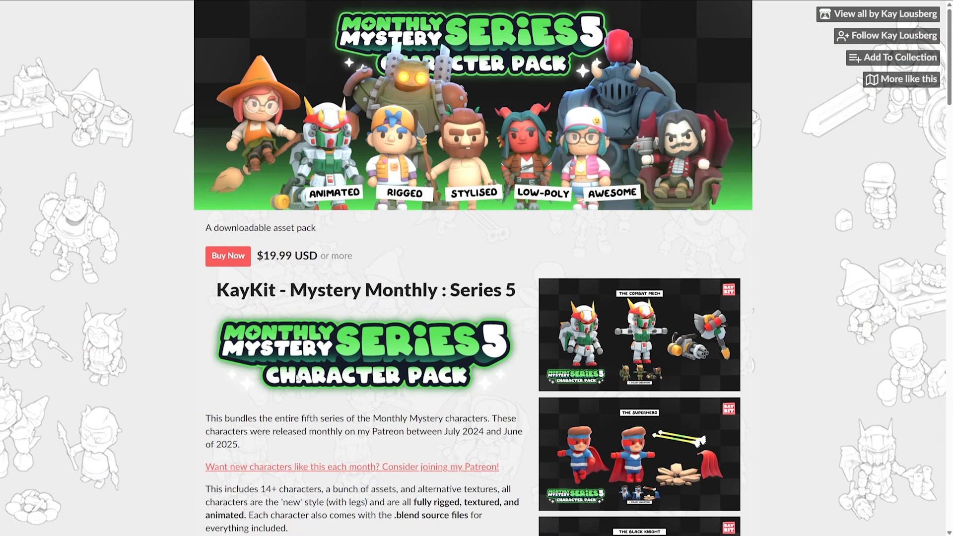
# Look over the KayKit - Mystery Monthly : Series 5 character pack page in the browser.
pyautogui.scroll(-1, 240, 291)
pyautogui.scroll(1, 240, 296)
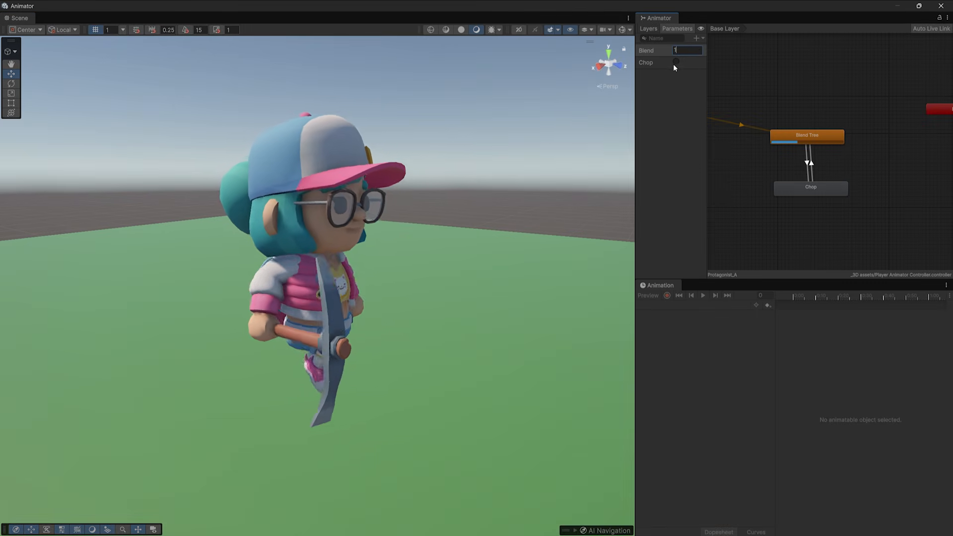
# Fire the Chop trigger to preview the character's pickaxe swing and add an animation event named OnDig to the Chopping clip.
pyautogui.click(676, 62)
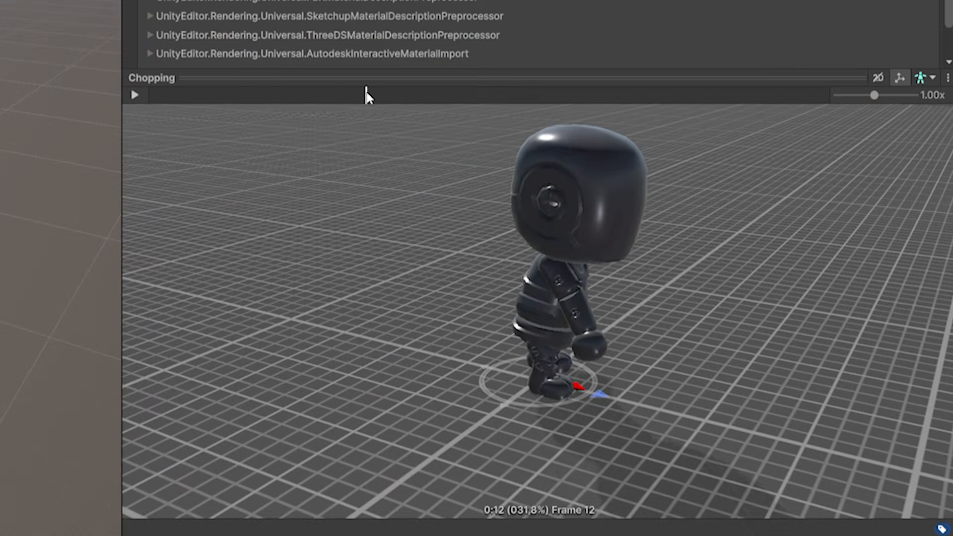
pyautogui.click(402, 106)
pyautogui.click(537, 135)
pyautogui.write('OnDig')
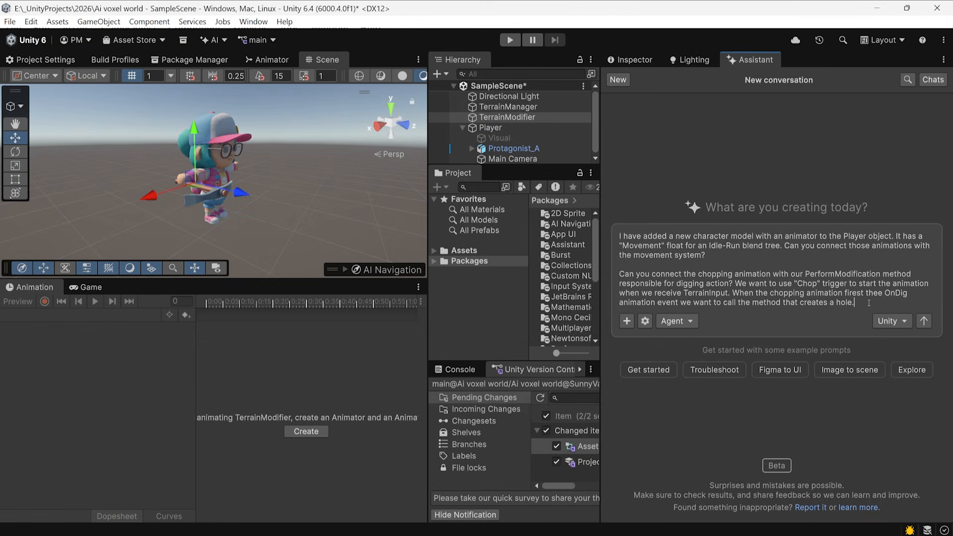
# Review the prompt linking the Movement blend tree and Chop trigger to movement and digging, and walk the animated character in the game.
pyautogui.moveTo(869, 303); pyautogui.dragTo(607, 237)
pyautogui.click(683, 337)
pyautogui.click(676, 281)
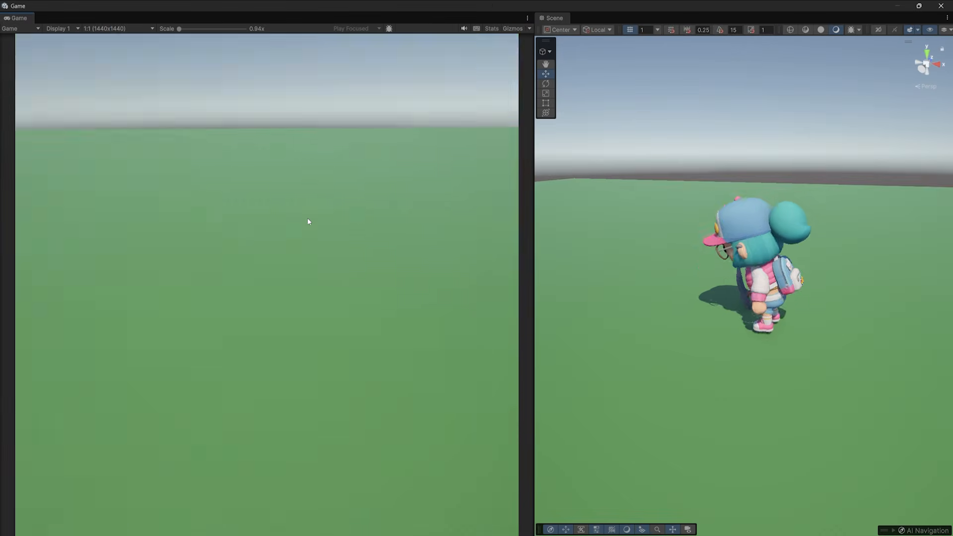
pyautogui.press('w')
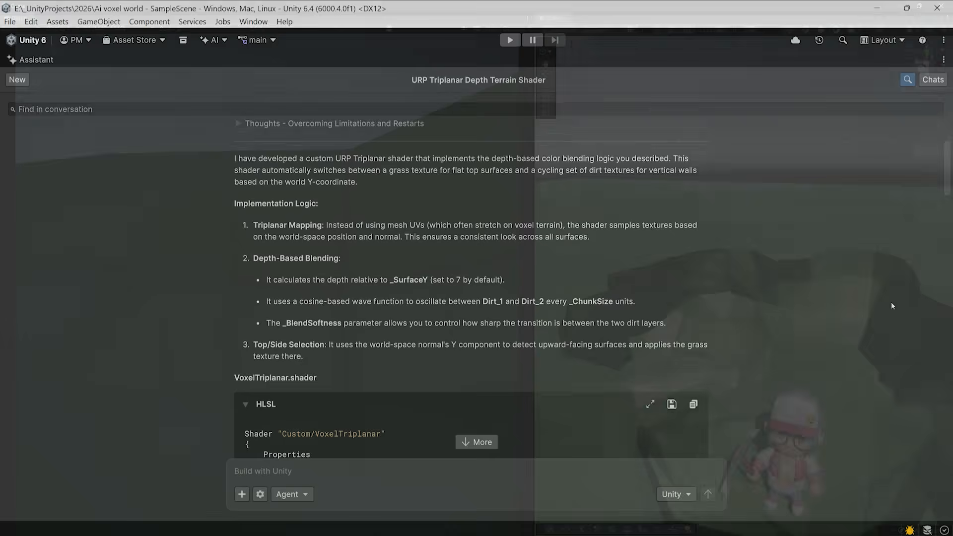
# Read the assistant's implementation logic and HLSL code for the VoxelTriplanar terrain shader.
pyautogui.scroll(-2, 891, 304)
pyautogui.scroll(-2, 891, 306)
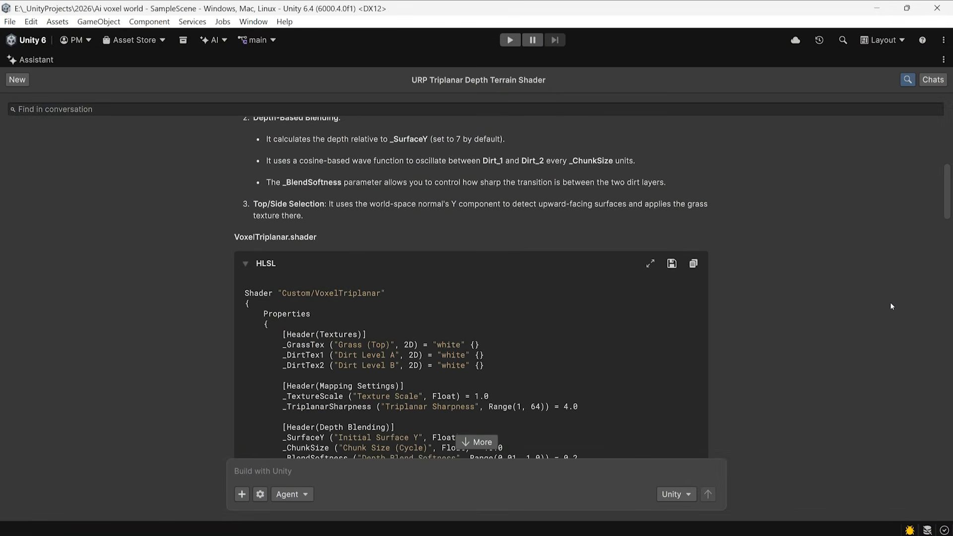
pyautogui.scroll(-1, 892, 306)
pyautogui.scroll(-3, 889, 302)
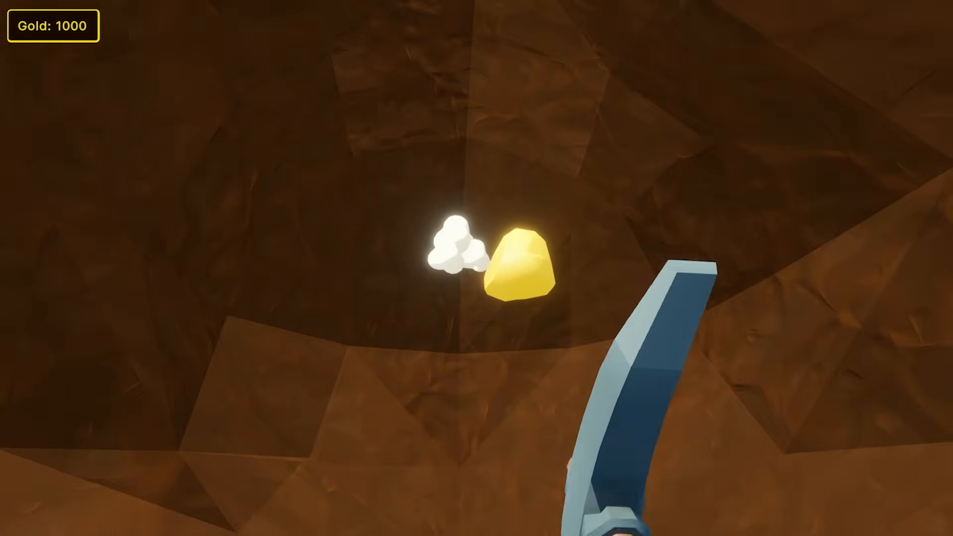
# Playtest the mining loop by collecting the gold nugget and digging on through the dirt wall with the pickaxe.
pyautogui.press('e')
pyautogui.click(476, 268)
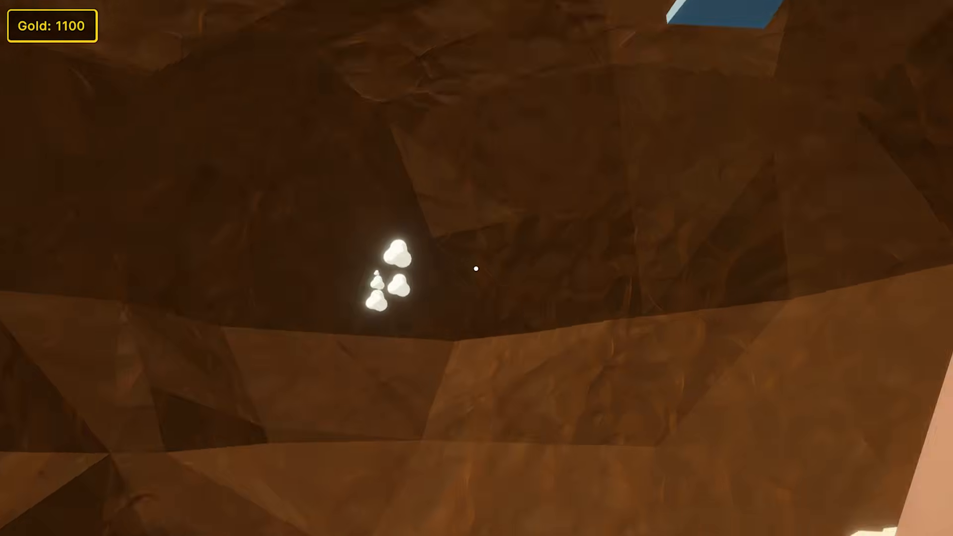
pyautogui.click(476, 269)
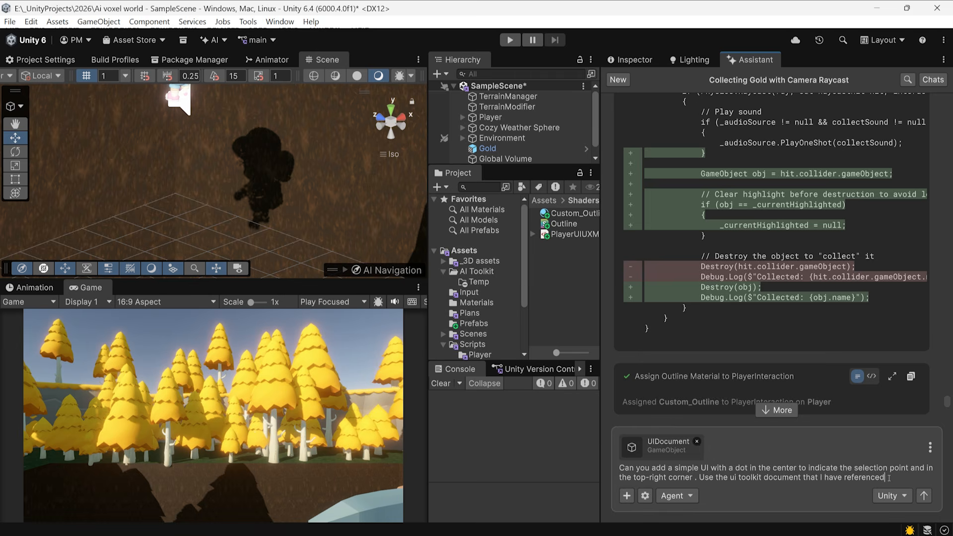
# Ask the assistant to add a simple UI with a center dot marking the selection point, using the referenced UIDocument.
pyautogui.moveTo(889, 478); pyautogui.dragTo(599, 468)
pyautogui.press('Return')
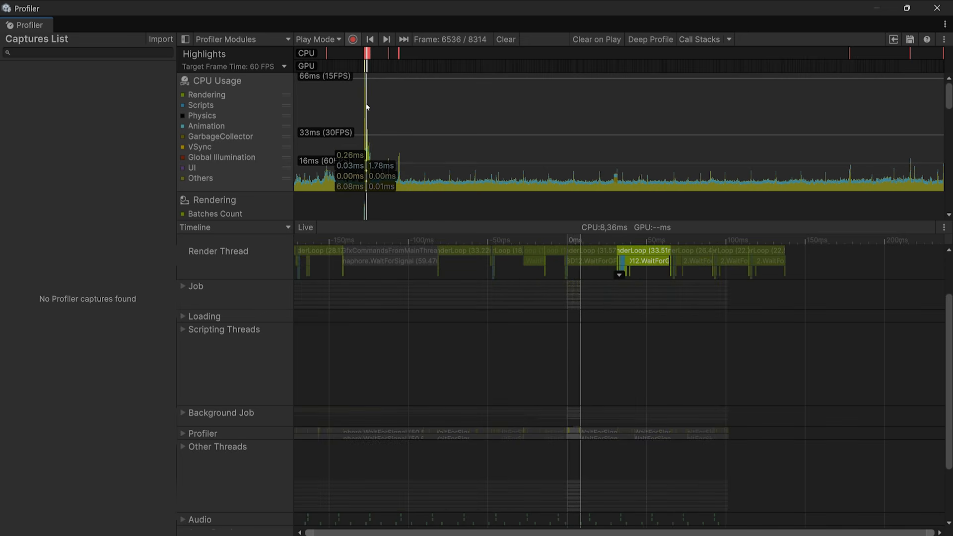
# Select the CPU spike frame in the Profiler and ask the assistant about its long RenderLoop sample on the Render Thread.
pyautogui.click(366, 107)
pyautogui.click(658, 251)
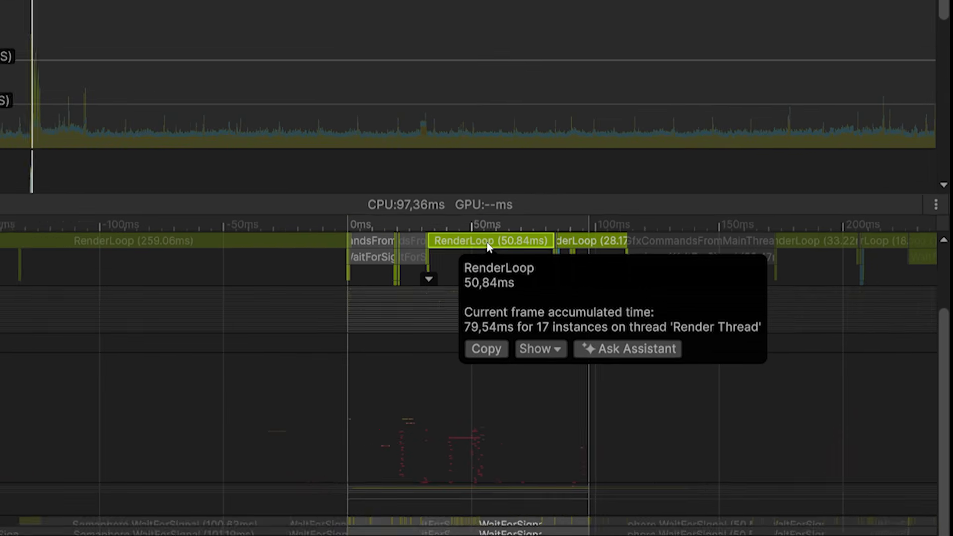
pyautogui.click(741, 318)
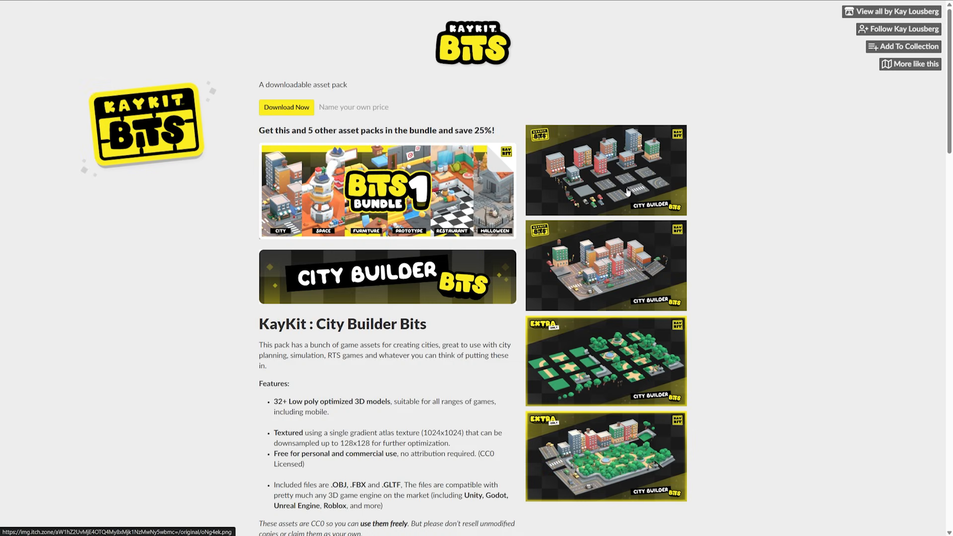
# View the first preview image on the KayKit : City Builder Bits asset page in the browser.
pyautogui.click(628, 192)
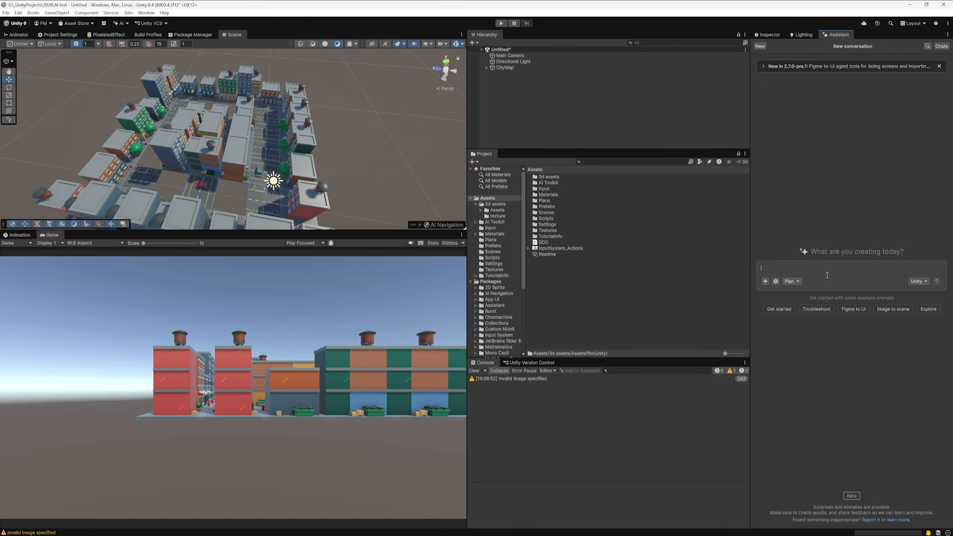
# Inspect the CityMap layout in a maximized Scene view, from above and at street level.
pyautogui.hotkey('shift', 'space')
pyautogui.keyDown('alt'); pyautogui.moveTo(559, 311); pyautogui.dragTo(208, 307); pyautogui.keyUp('alt')
pyautogui.keyDown('alt'); pyautogui.moveTo(186, 316); pyautogui.dragTo(379, 336); pyautogui.keyUp('alt')
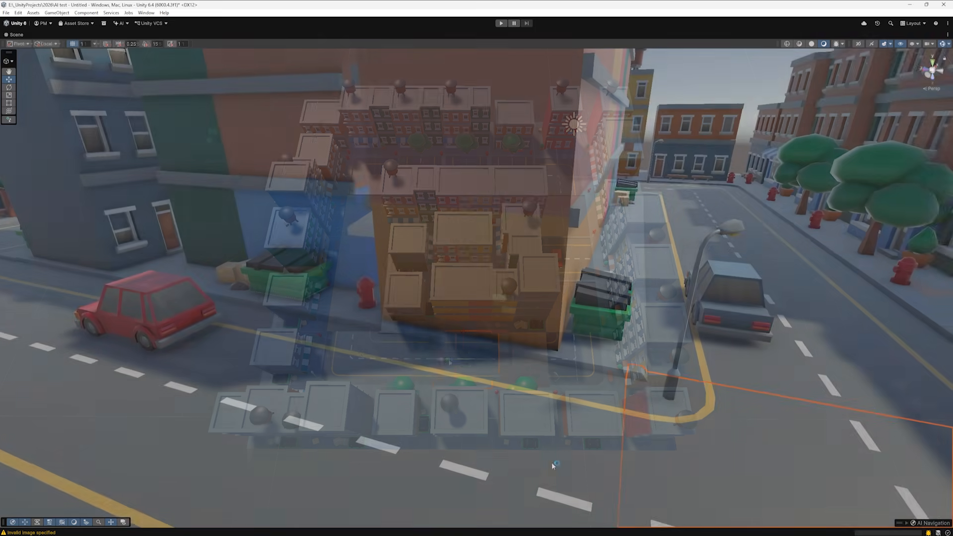
pyautogui.moveTo(556, 417); pyautogui.dragTo(526, 427, button='right')
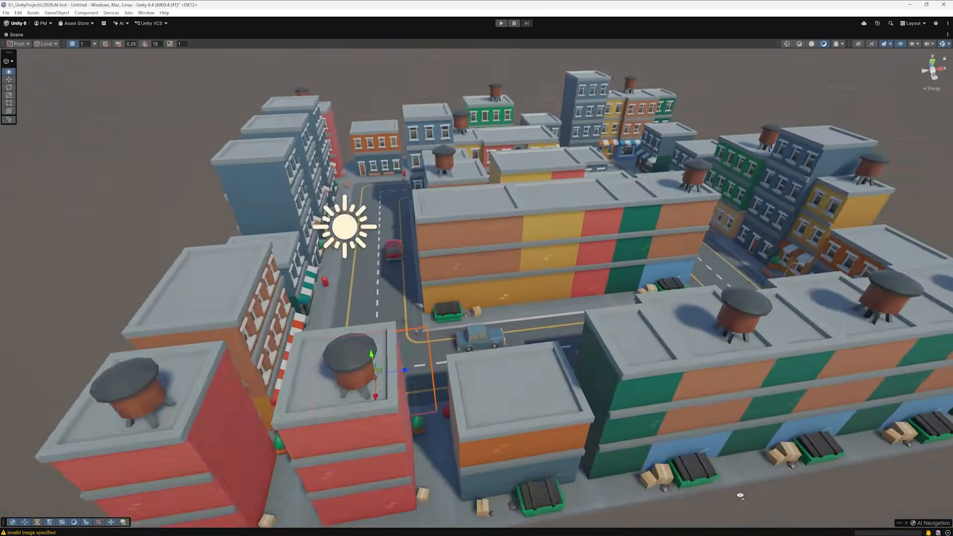
pyautogui.keyDown('alt'); pyautogui.moveTo(740, 495); pyautogui.dragTo(385, 30); pyautogui.keyUp('alt')
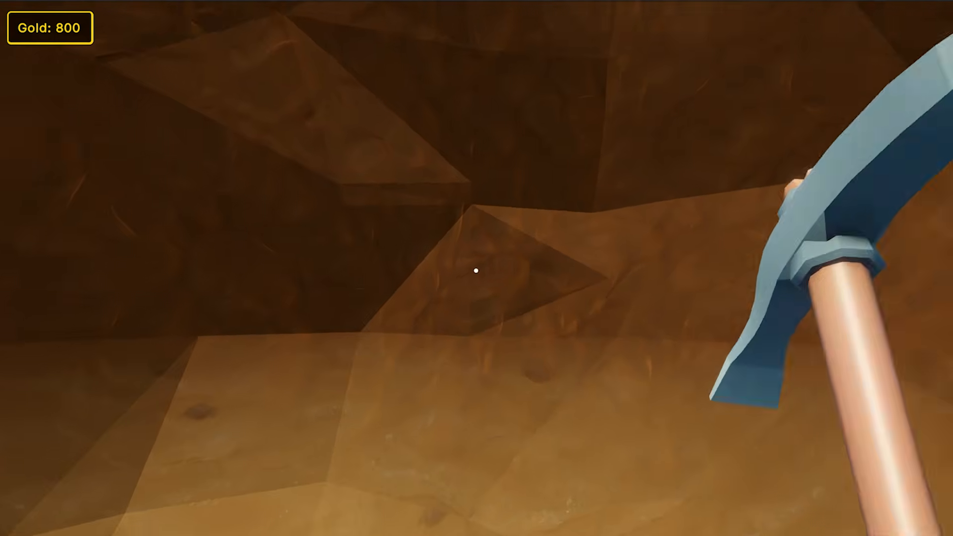
# Swing the pickaxe at the tunnel wall in the running game to dig away more dirt.
pyautogui.click(476, 270)
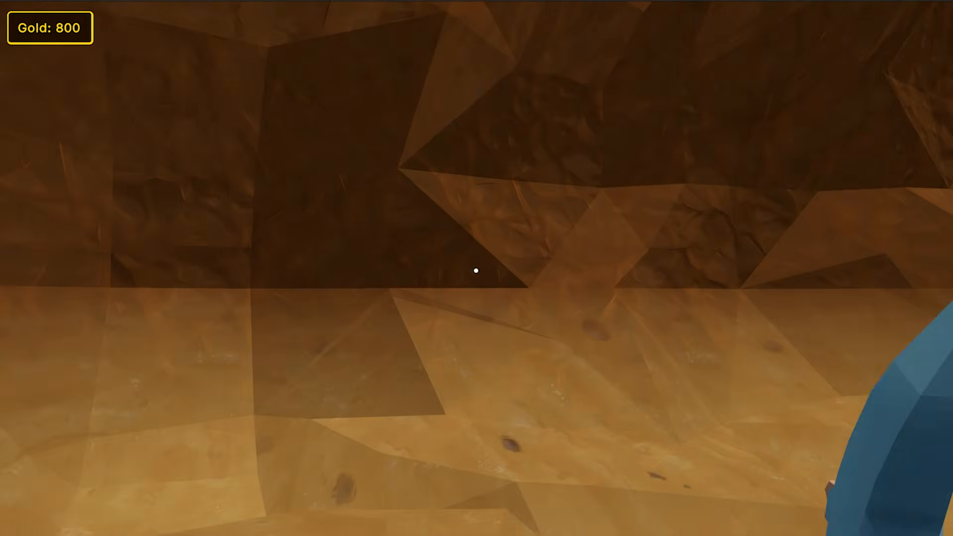